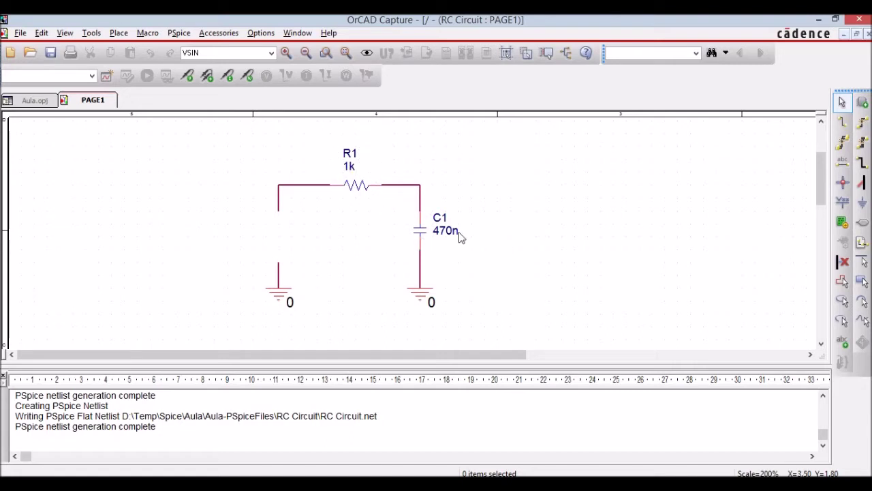
Browse the parts for placement and preview resistor R in the ANALOG library
{"action": "left_click", "coordinate": [863, 106]}
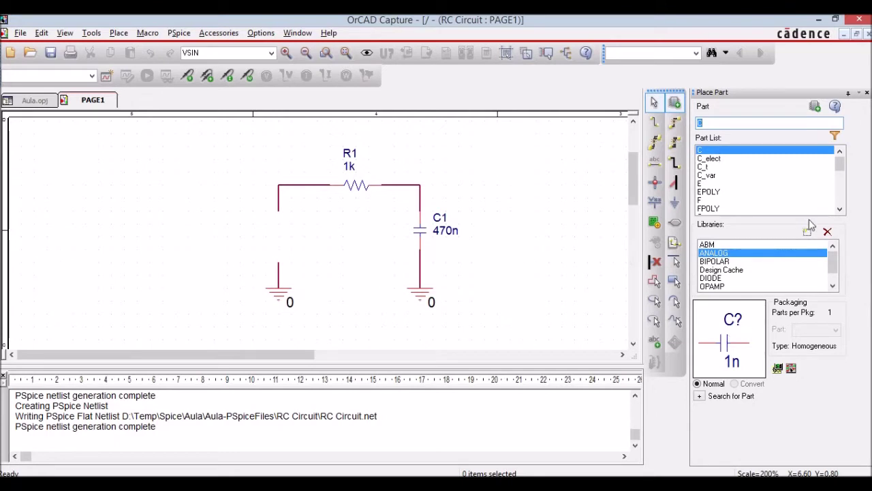
{"action": "scroll", "coordinate": [840, 167], "scroll_direction": "down", "scroll_amount": 5}
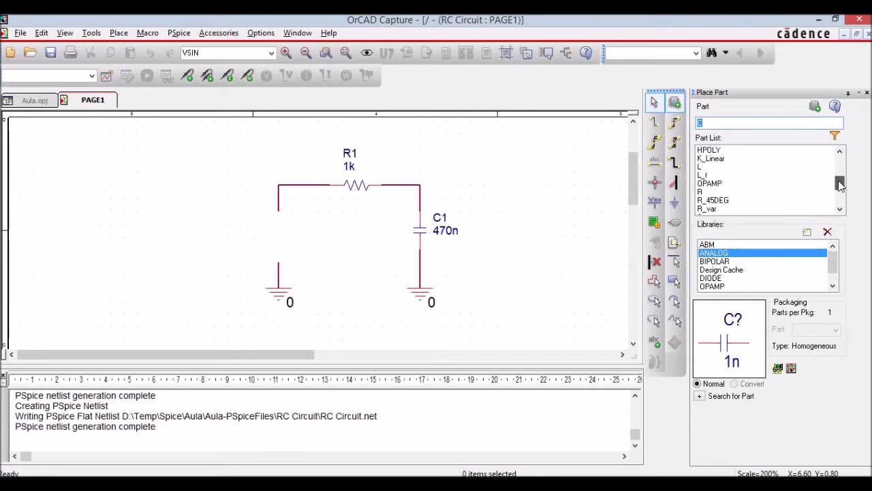
{"action": "left_click", "coordinate": [739, 185]}
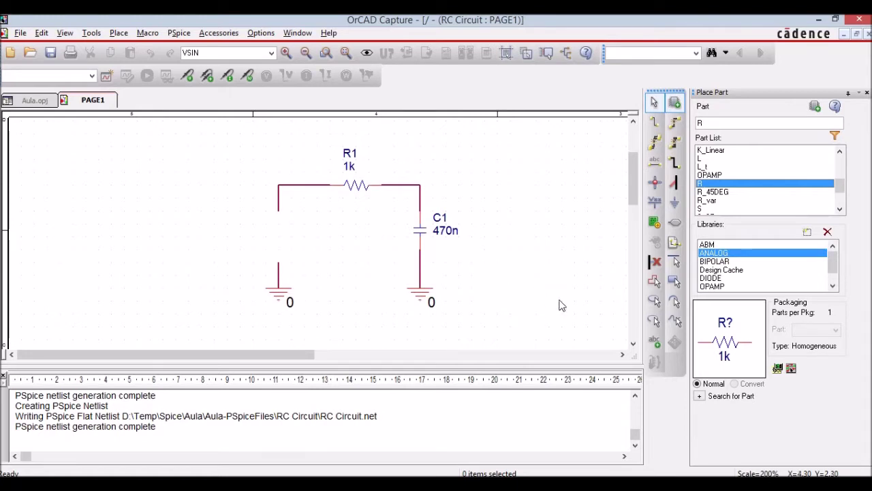
Place a VSIN source from the SOURCE library in the gap between R1's wire and the ground symbol
{"action": "scroll", "coordinate": [833, 266], "scroll_direction": "down", "scroll_amount": 2}
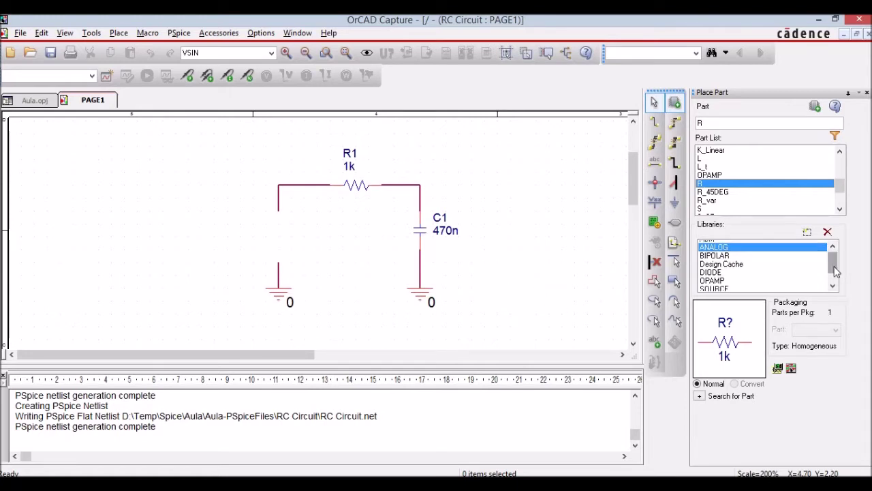
{"action": "left_click", "coordinate": [736, 280]}
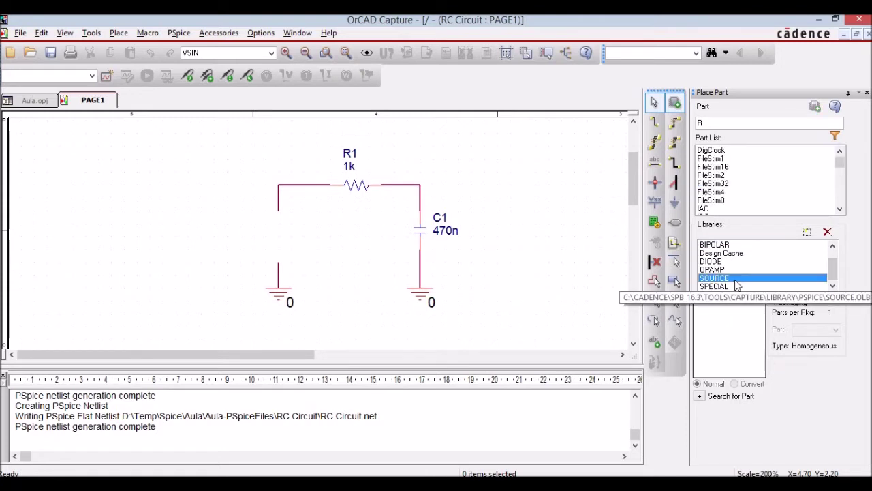
{"action": "left_click", "coordinate": [840, 175]}
{"action": "left_click_drag", "start_coordinate": [840, 175], "coordinate": [841, 204]}
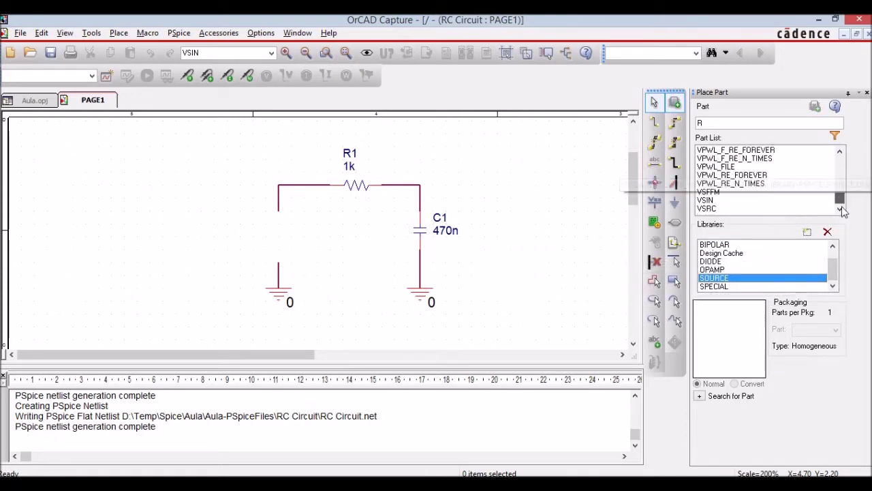
{"action": "left_click", "coordinate": [715, 201]}
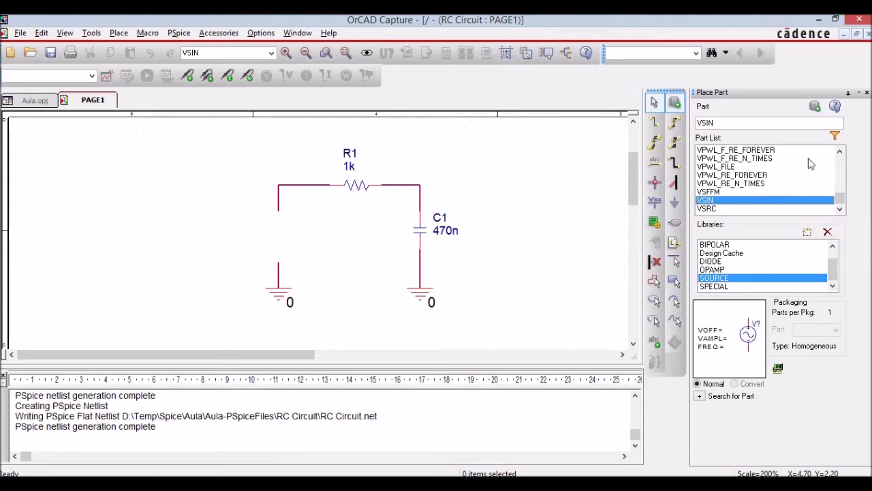
{"action": "left_click", "coordinate": [815, 106]}
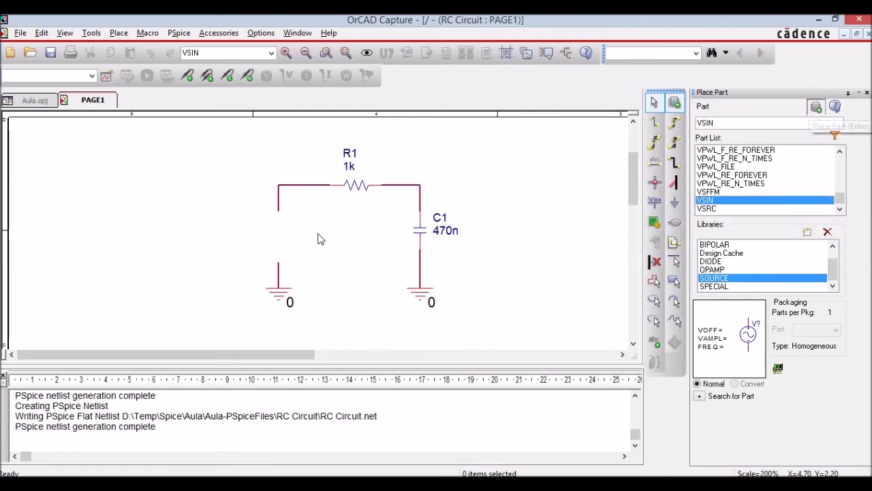
{"action": "left_click", "coordinate": [269, 231]}
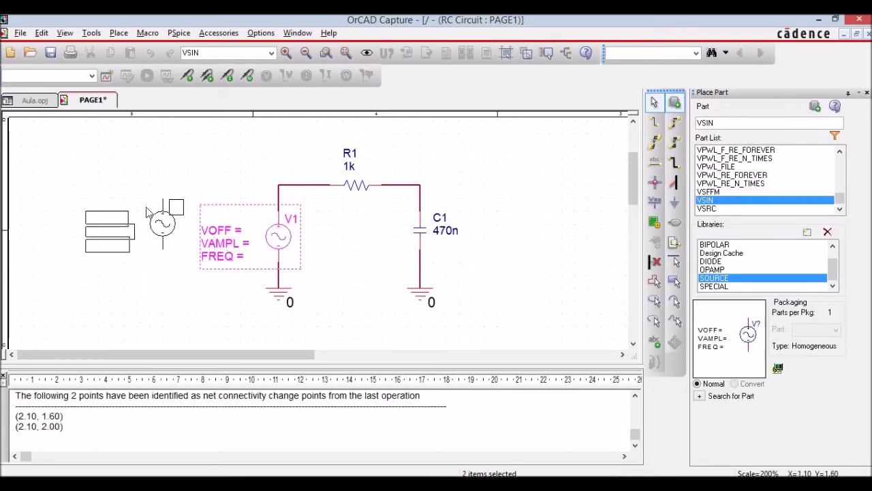
{"action": "key", "text": "Escape"}
{"action": "left_click", "coordinate": [552, 247]}
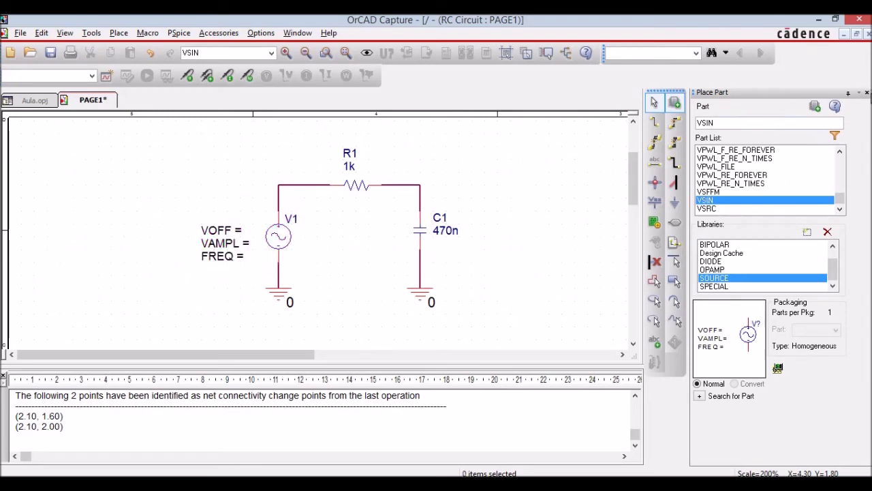
{"action": "left_click", "coordinate": [866, 92]}
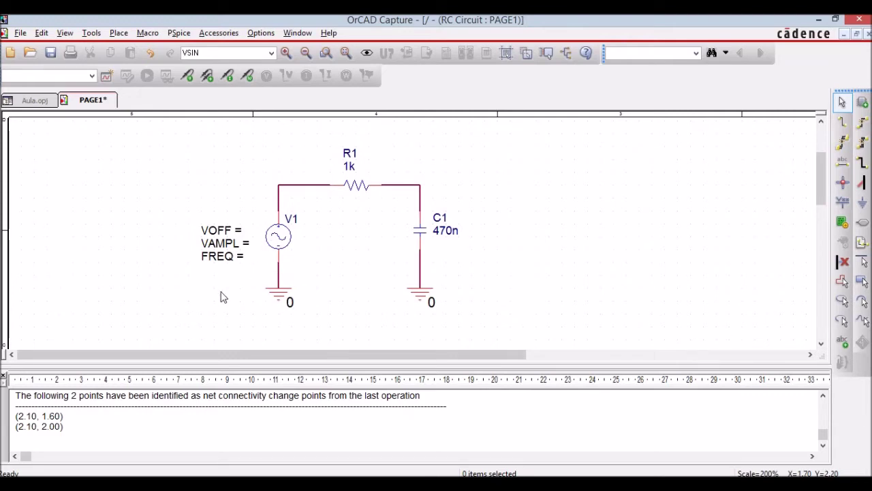
Set source V1's offset voltage VOFF to 0 and its amplitude VAMPL to 5
{"action": "left_click", "coordinate": [217, 232]}
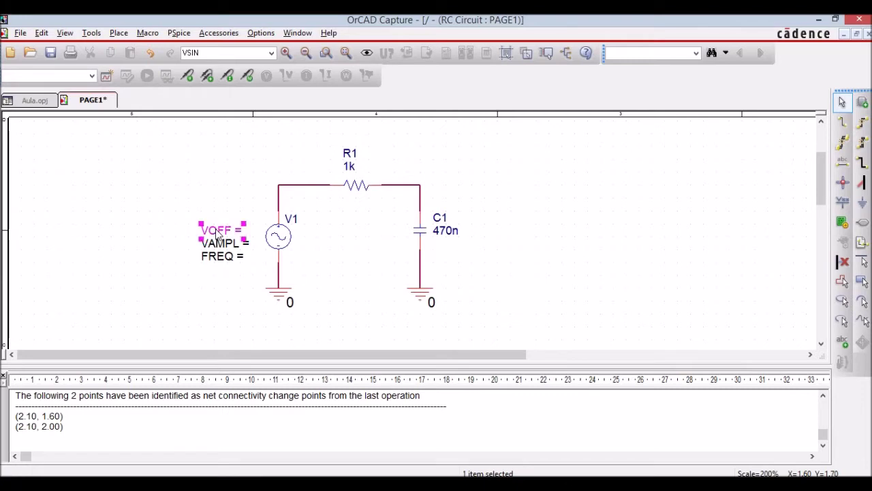
{"action": "double_click", "coordinate": [217, 231]}
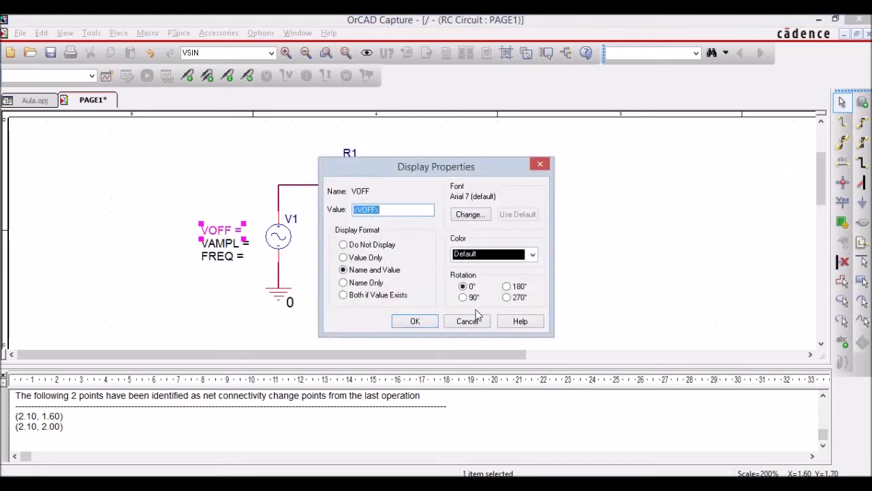
{"action": "type", "text": "0"}
{"action": "left_click", "coordinate": [415, 321]}
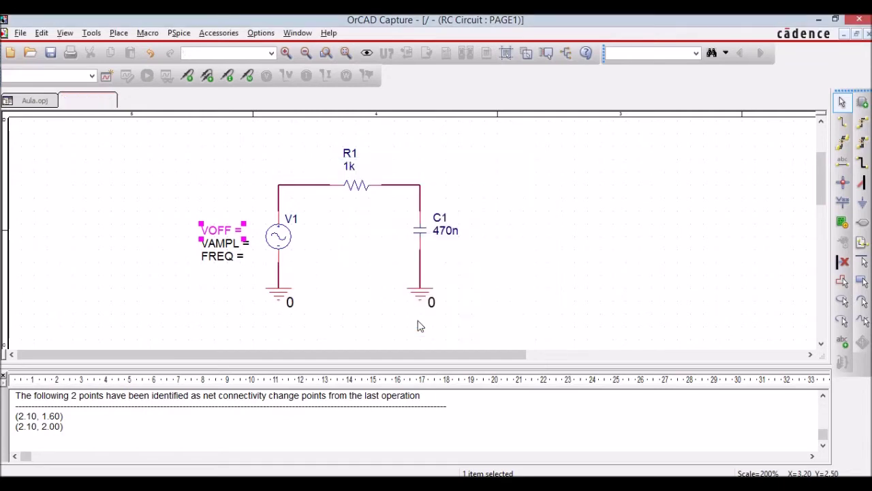
{"action": "left_click", "coordinate": [248, 283]}
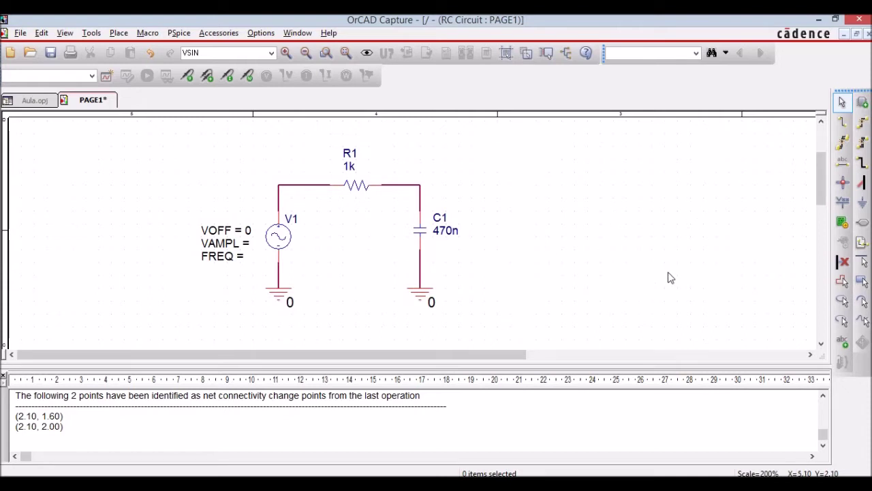
{"action": "double_click", "coordinate": [217, 244]}
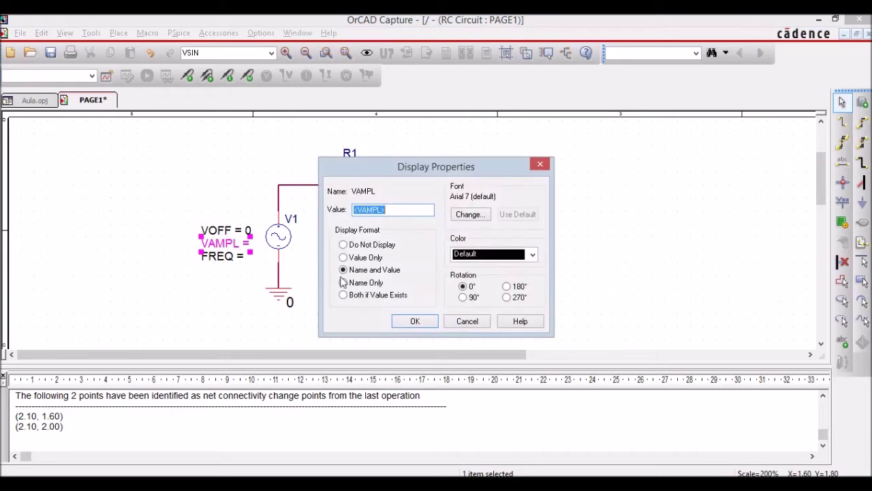
{"action": "type", "text": "5"}
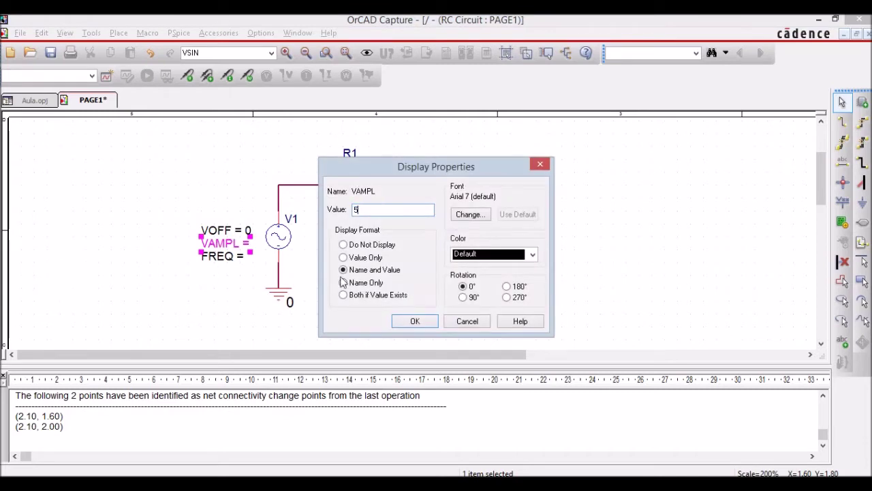
{"action": "left_click", "coordinate": [427, 320]}
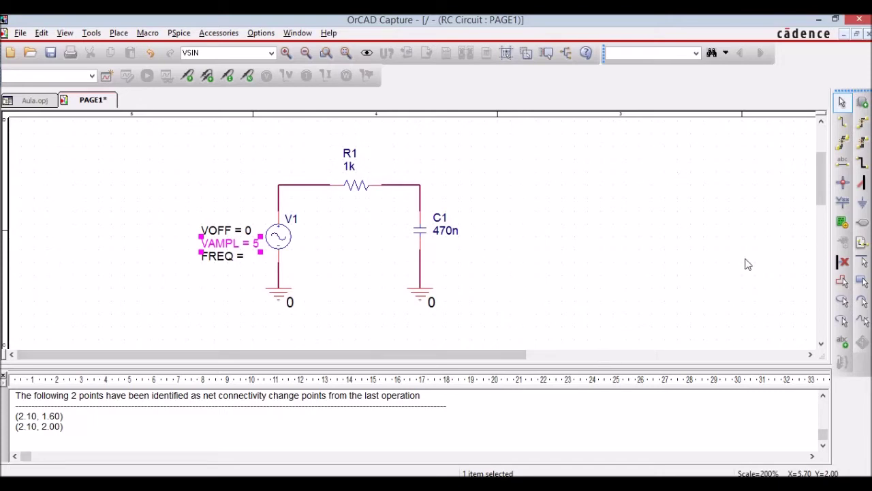
{"action": "left_click", "coordinate": [386, 272]}
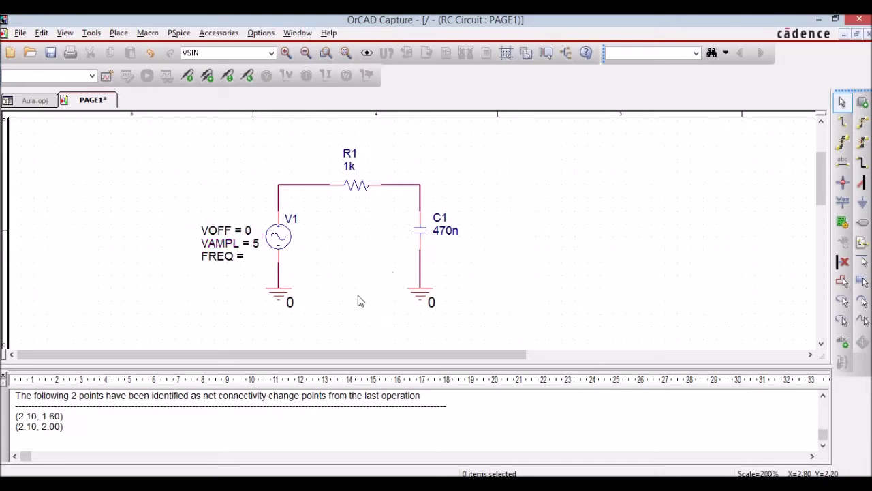
Set source V1's frequency FREQ to 1k and save the schematic
{"action": "double_click", "coordinate": [219, 258]}
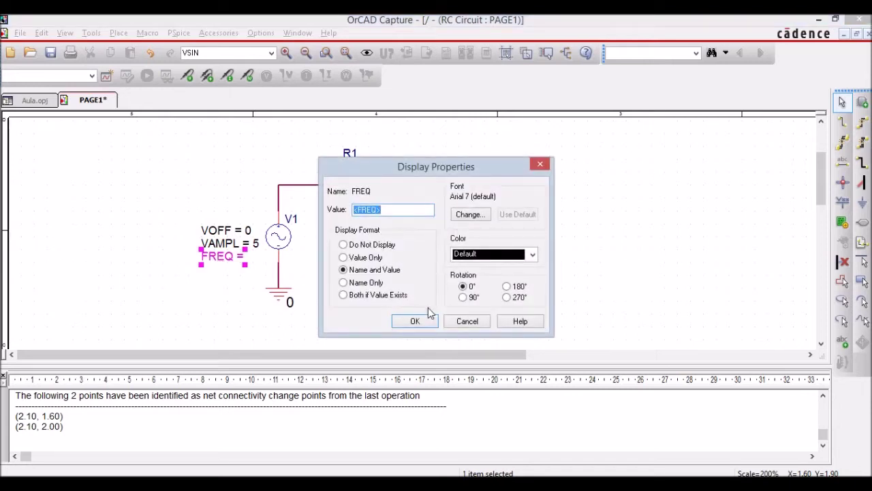
{"action": "type", "text": "1k"}
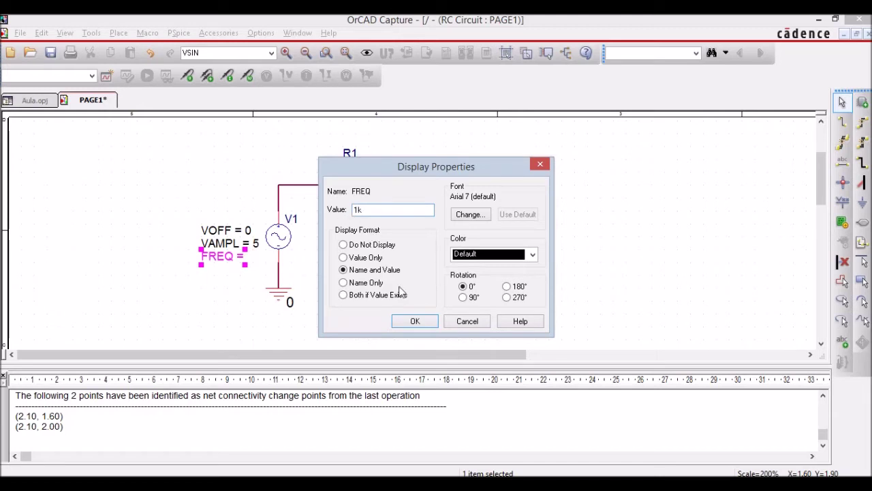
{"action": "left_click", "coordinate": [419, 322]}
{"action": "left_click", "coordinate": [238, 315]}
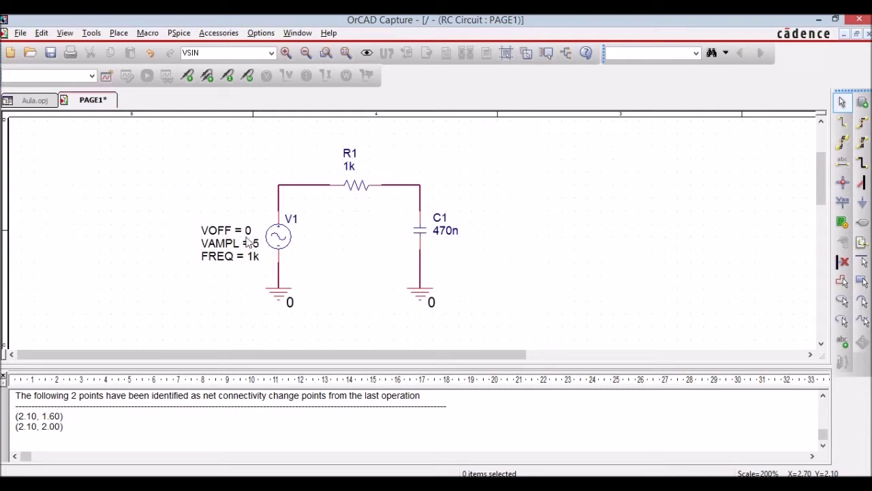
{"action": "left_click", "coordinate": [49, 52]}
Create a new PSpice simulation profile named TransienteRC, inheriting from none
{"action": "left_click", "coordinate": [178, 35]}
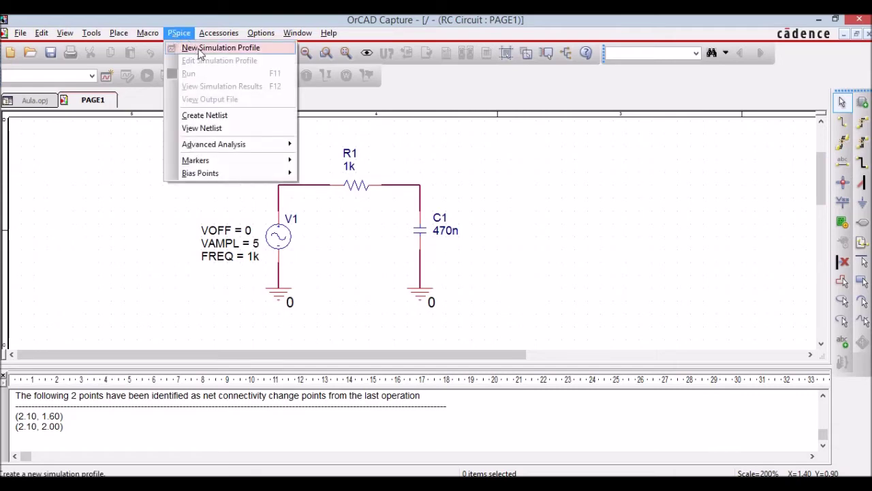
{"action": "left_click", "coordinate": [201, 49]}
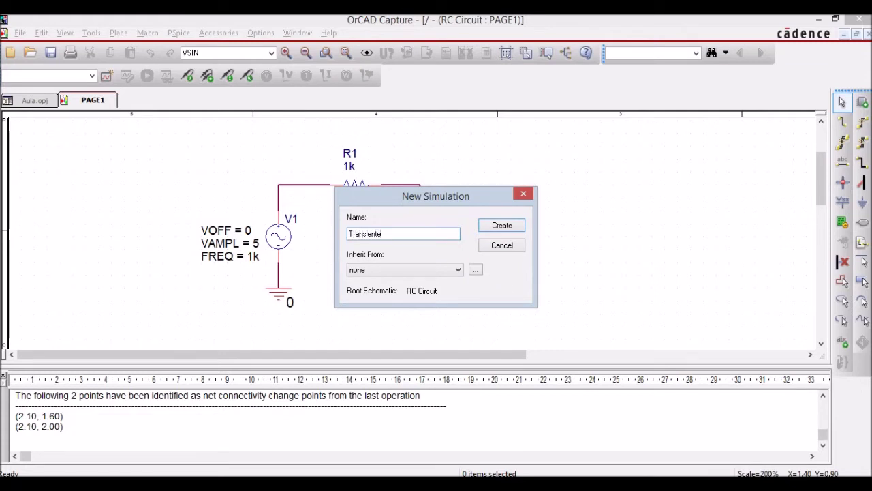
{"action": "type", "text": "RC"}
{"action": "left_click", "coordinate": [502, 228]}
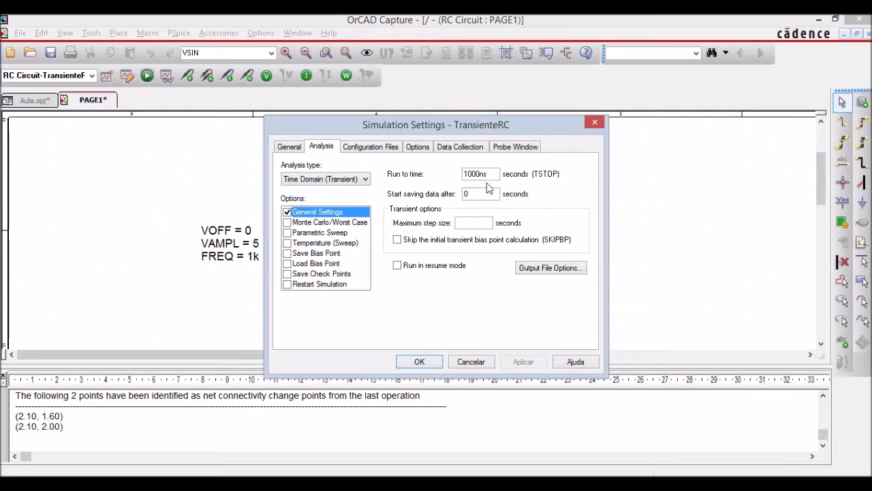
Set the transient analysis run time to 6ms and accept the simulation settings
{"action": "left_click_drag", "start_coordinate": [492, 178], "coordinate": [456, 182]}
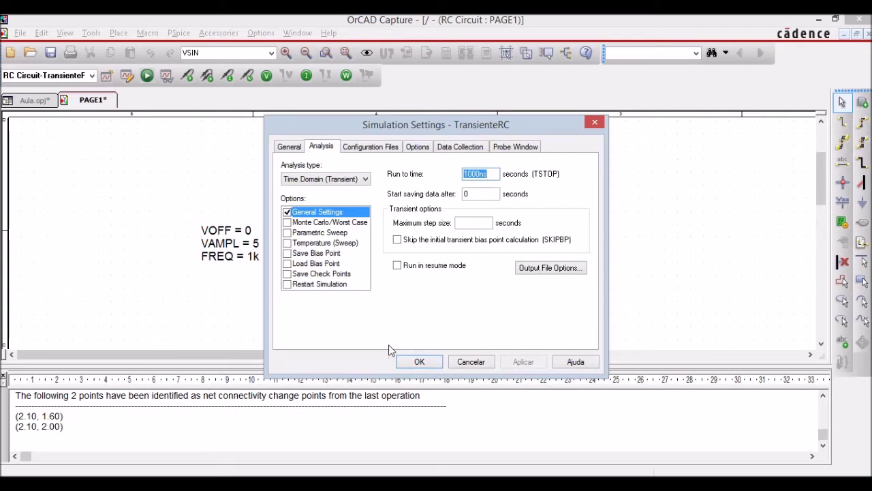
{"action": "type", "text": "6ms"}
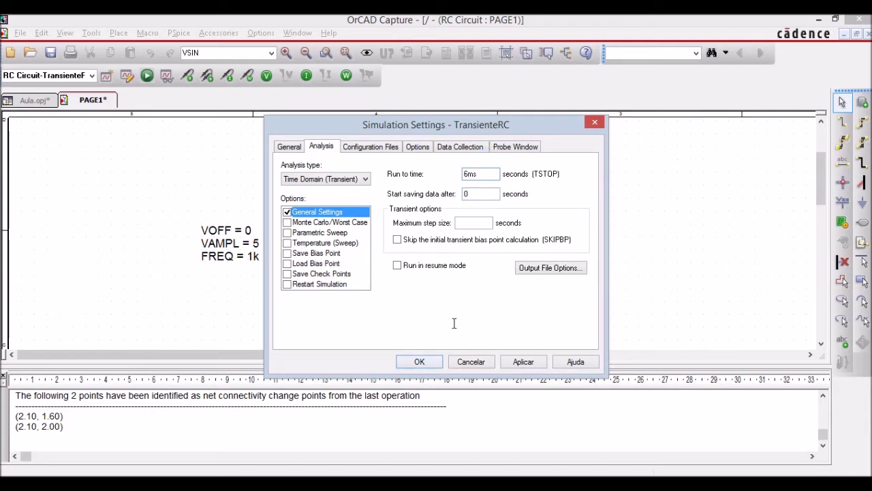
{"action": "left_click", "coordinate": [422, 360]}
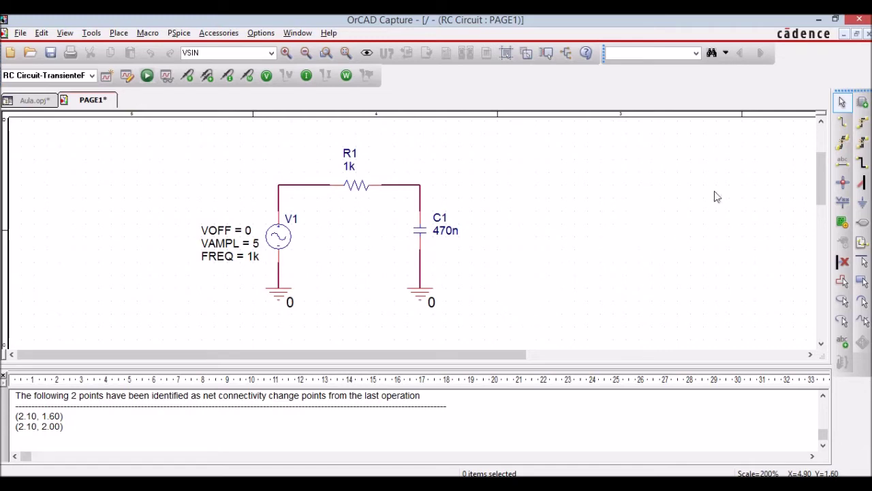
Place the net alias Vin on the wire between source V1 and resistor R1
{"action": "left_click", "coordinate": [843, 166]}
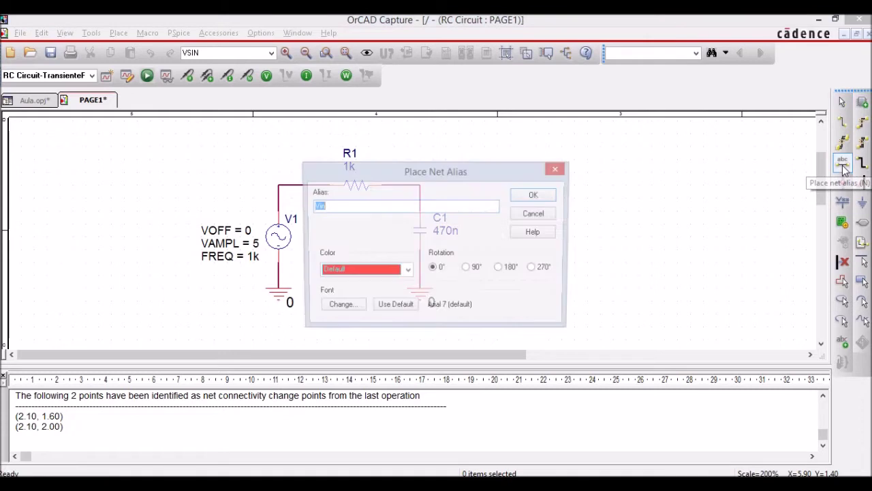
{"action": "left_click", "coordinate": [338, 207]}
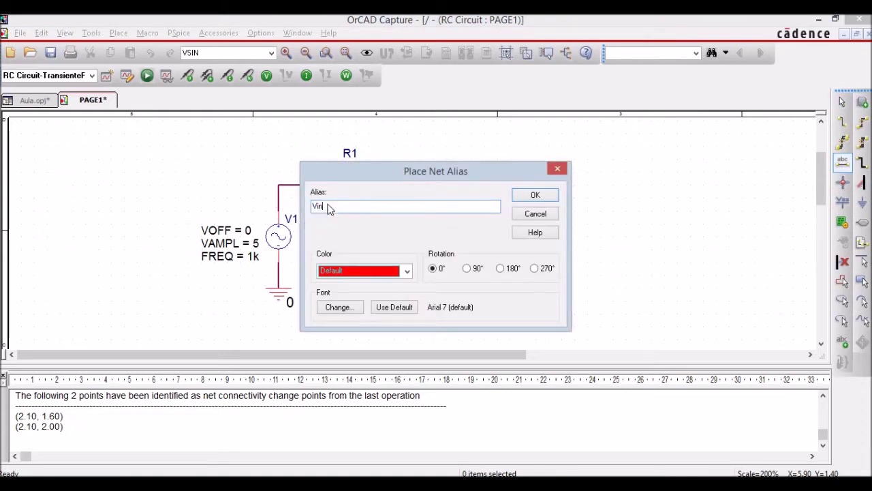
{"action": "left_click", "coordinate": [535, 195]}
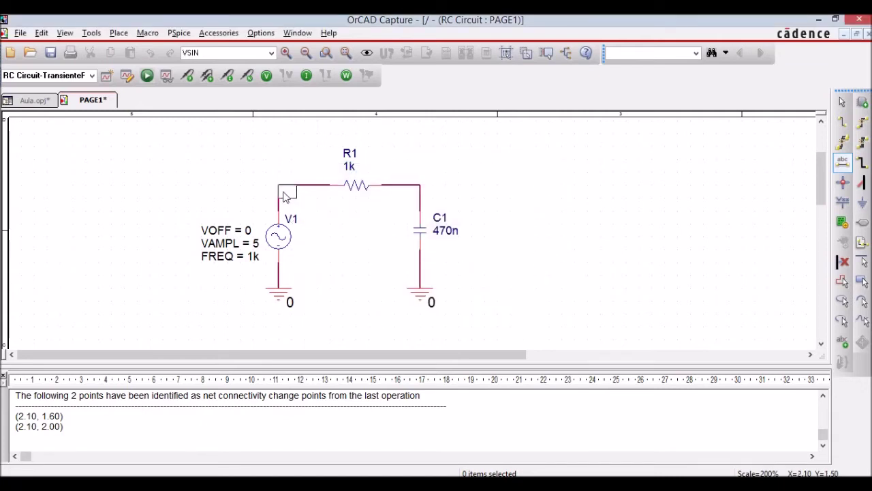
{"action": "left_click", "coordinate": [284, 186]}
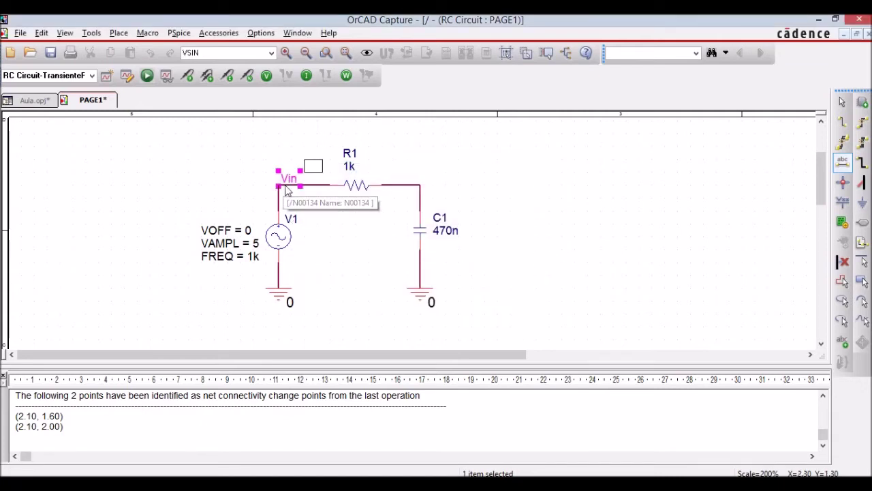
{"action": "key", "text": "Escape"}
{"action": "left_click", "coordinate": [347, 255]}
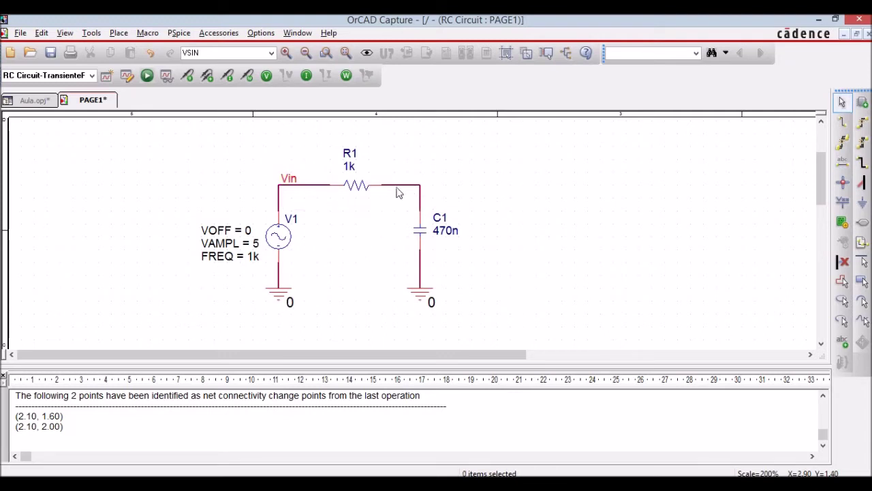
Place the net alias Vout on the wire between resistor R1 and capacitor C1
{"action": "left_click", "coordinate": [844, 162]}
{"action": "type", "text": "Vout"}
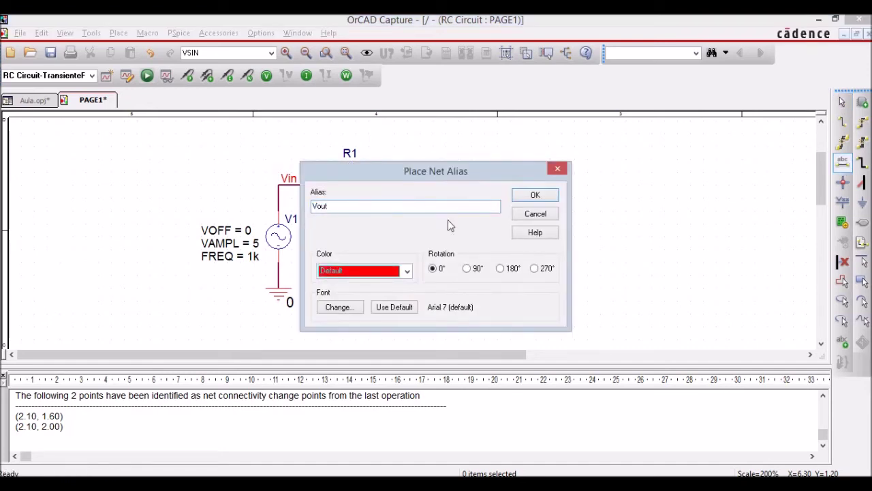
{"action": "left_click", "coordinate": [525, 197]}
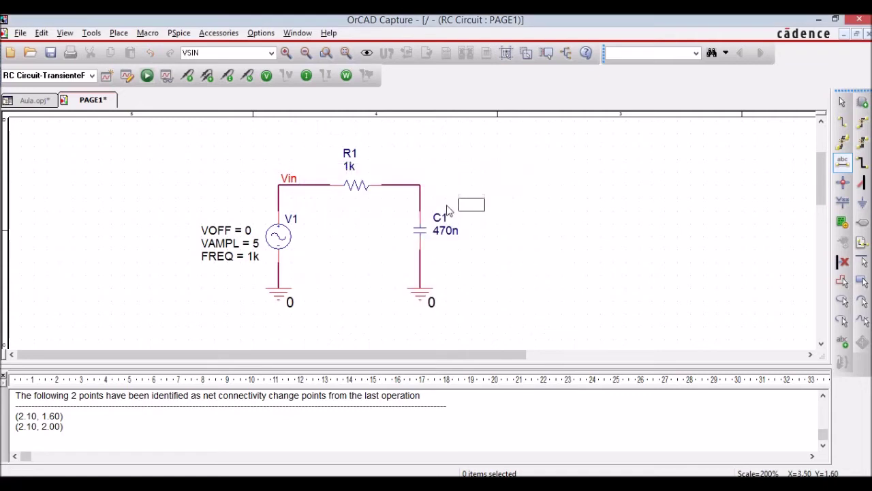
{"action": "left_click", "coordinate": [401, 188]}
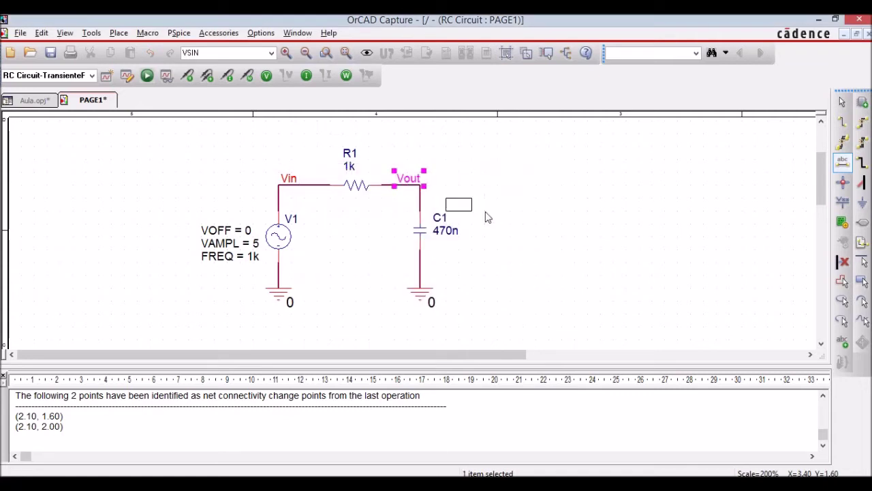
{"action": "key", "text": "Escape"}
{"action": "left_click", "coordinate": [516, 233]}
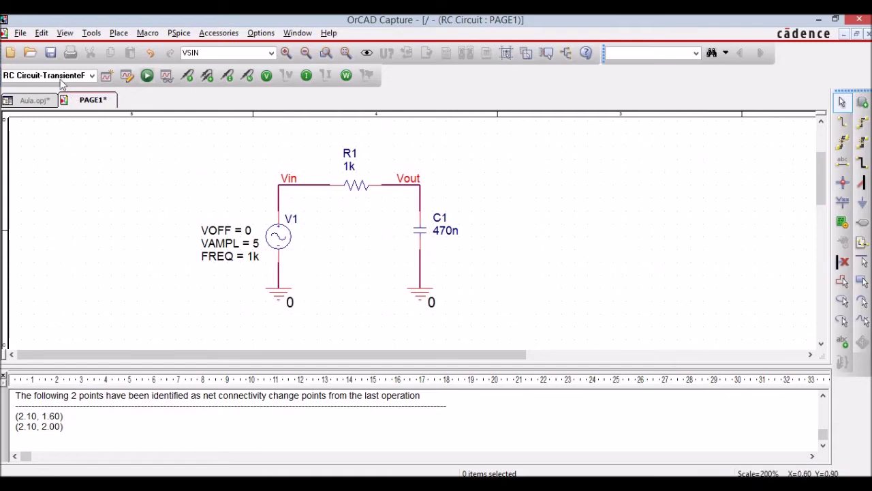
Save the schematic and run the TransienteRC simulation, switching to its results in PSpice A/D
{"action": "left_click", "coordinate": [49, 53]}
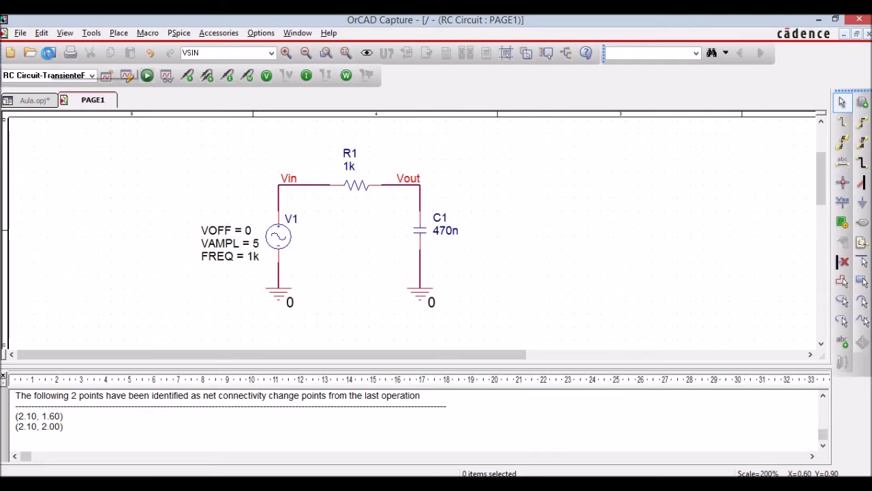
{"action": "left_click", "coordinate": [148, 75]}
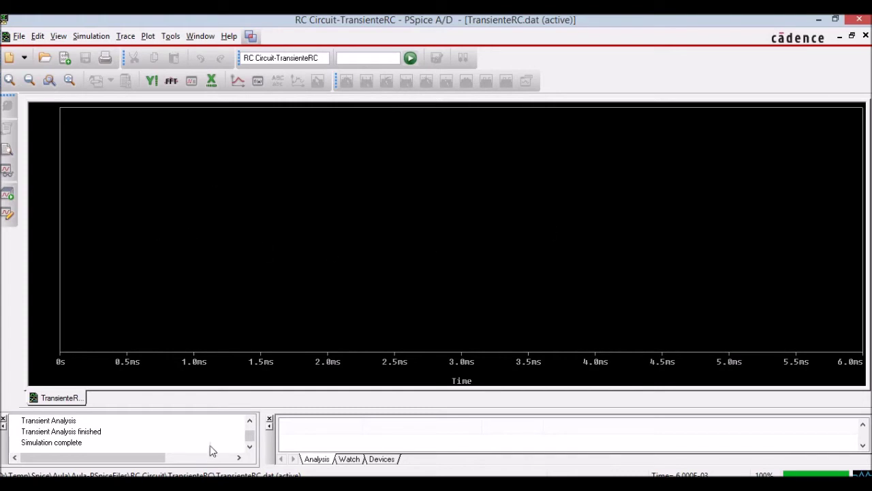
{"action": "left_click", "coordinate": [214, 484]}
Add the input voltage trace V(Vin) to the empty transient plot
{"action": "left_click", "coordinate": [127, 36]}
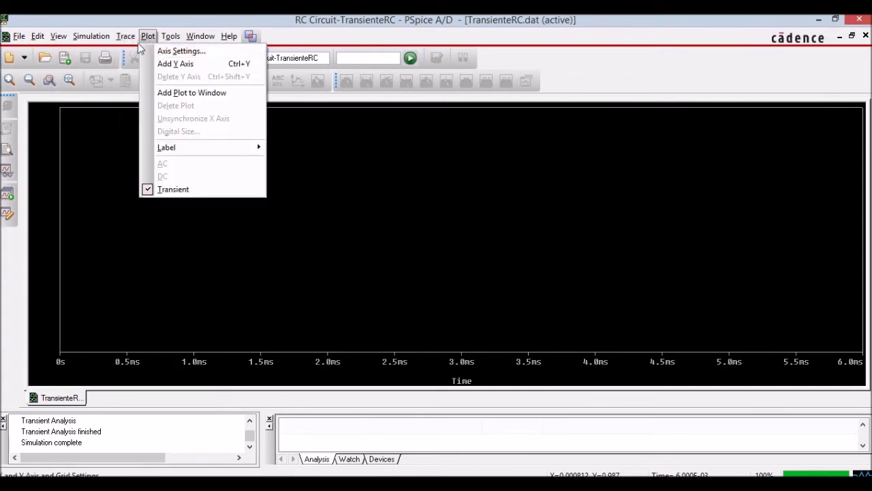
{"action": "left_click", "coordinate": [153, 51]}
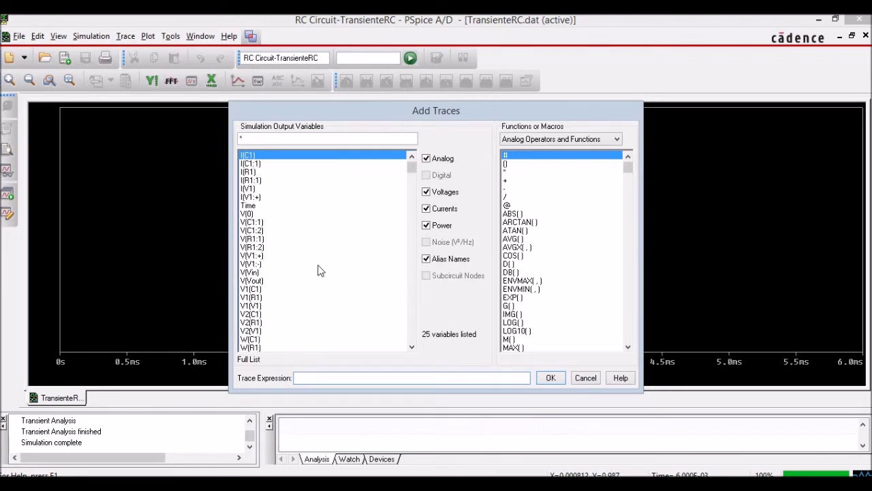
{"action": "left_click", "coordinate": [250, 272]}
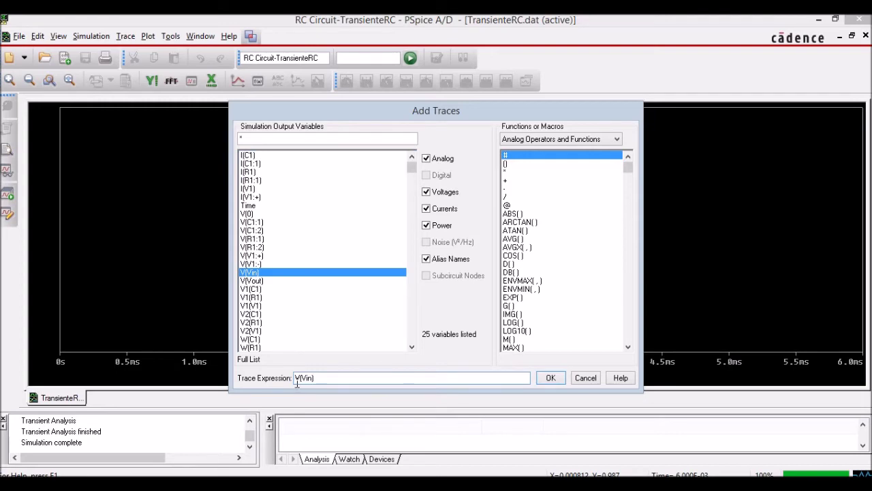
{"action": "left_click", "coordinate": [550, 379]}
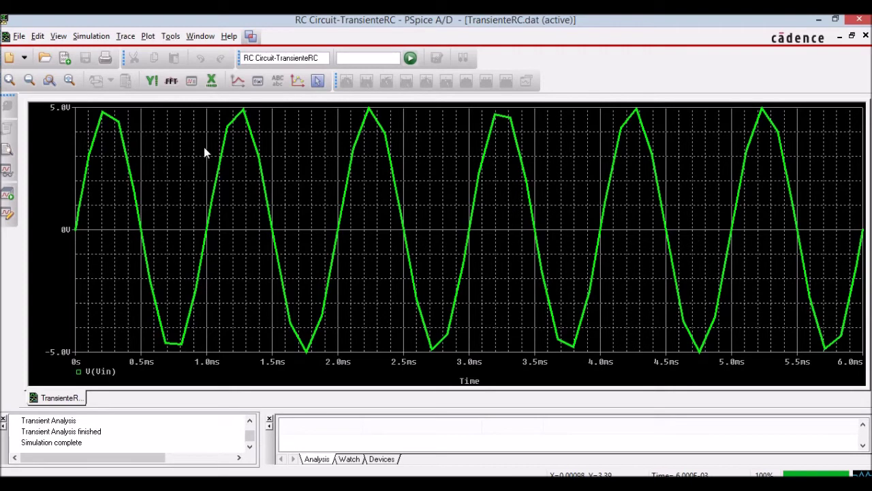
Add the output voltage trace V(Vout) to the plot alongside V(Vin)
{"action": "left_click", "coordinate": [126, 36]}
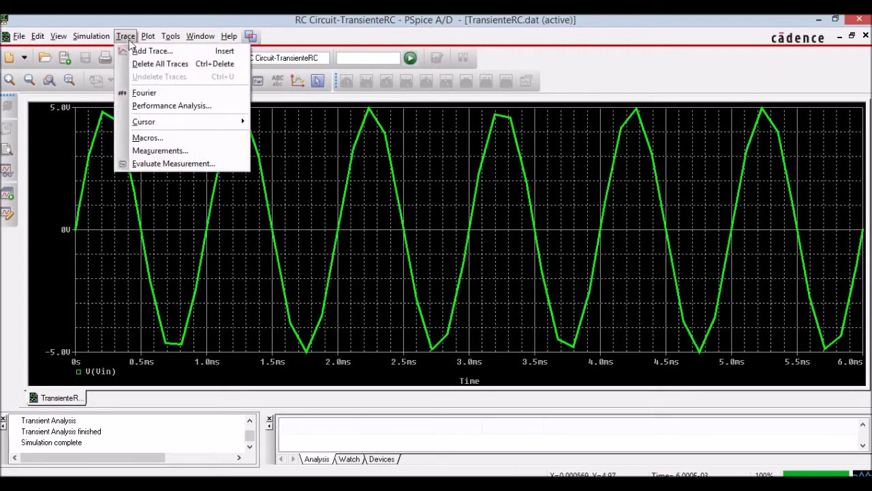
{"action": "left_click", "coordinate": [136, 51]}
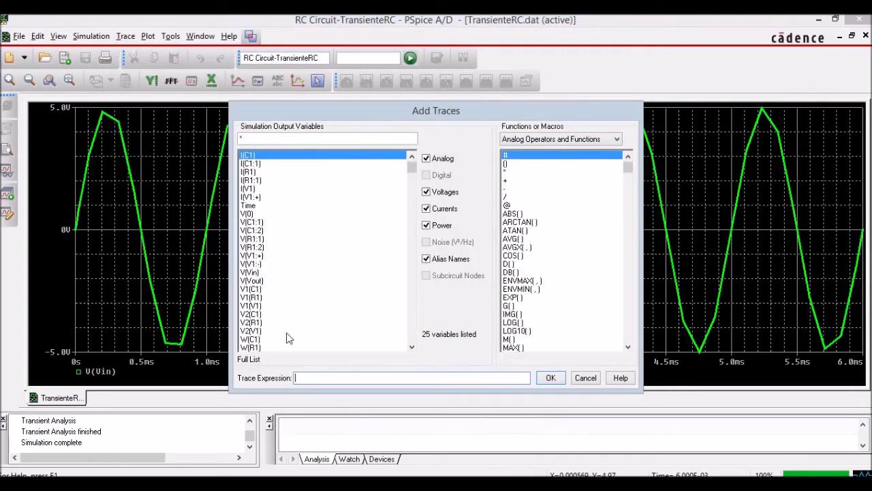
{"action": "left_click", "coordinate": [252, 281]}
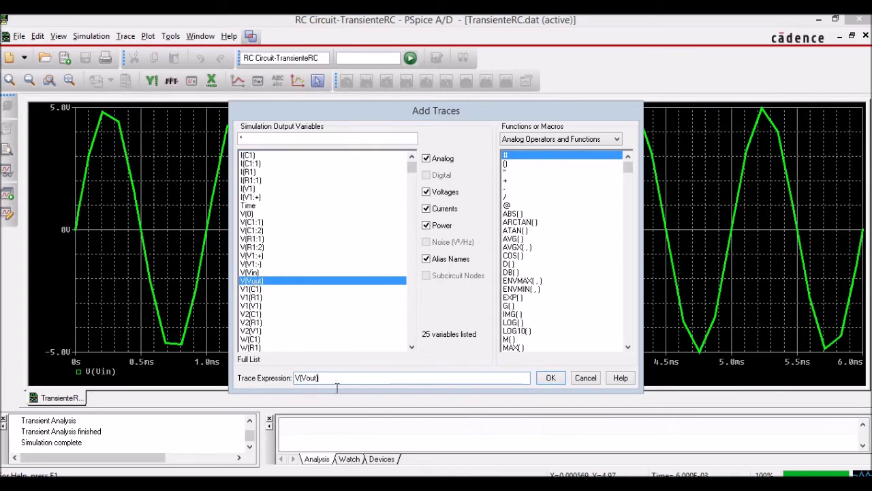
{"action": "left_click", "coordinate": [550, 378]}
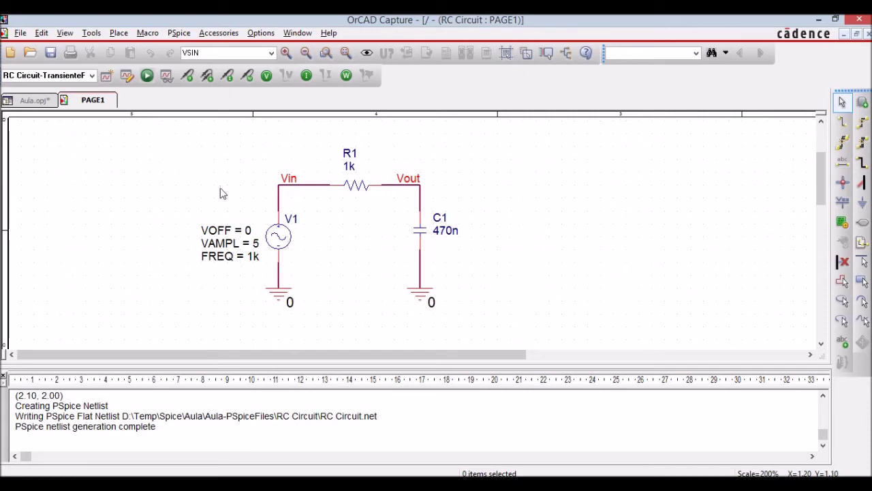
Set the maximum step size of the TransienteRC transient analysis to 10u and accept the simulation settings
{"action": "left_click", "coordinate": [180, 34]}
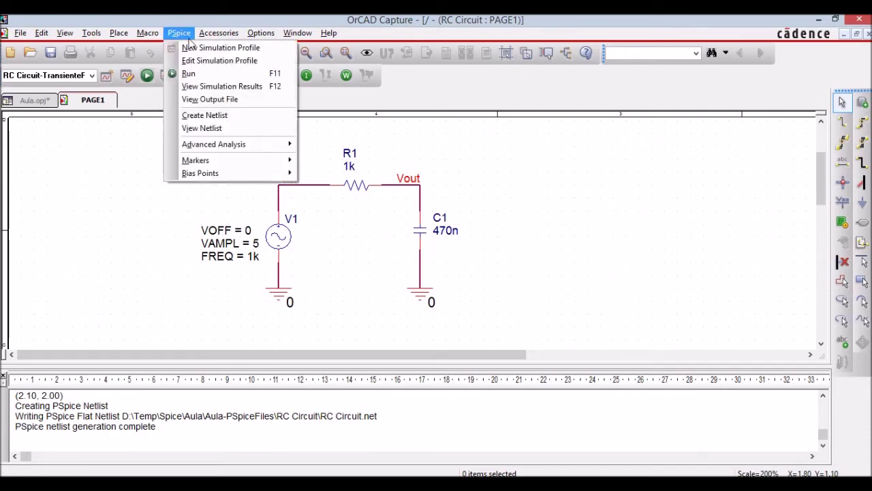
{"action": "left_click", "coordinate": [214, 65]}
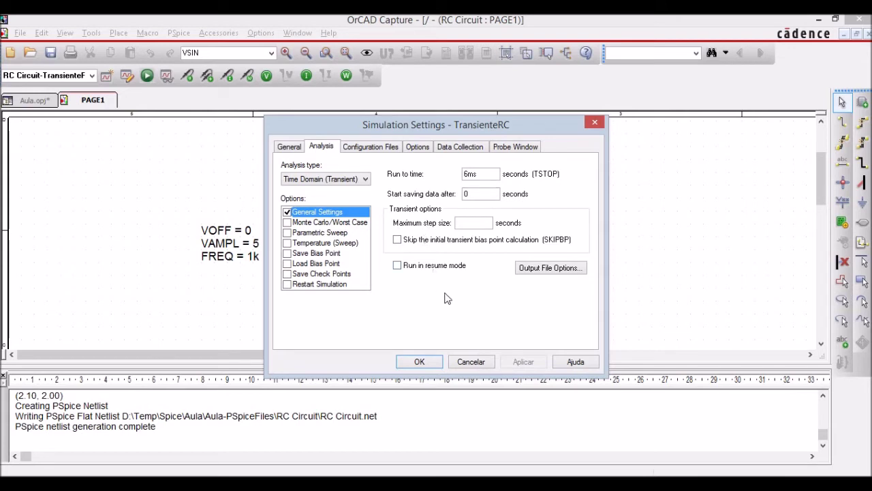
{"action": "left_click", "coordinate": [484, 224]}
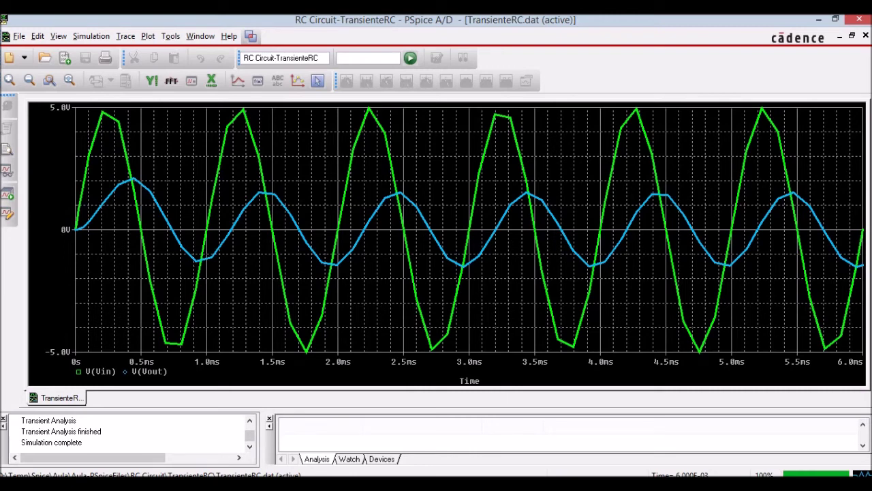
{"action": "left_click", "coordinate": [7, 214]}
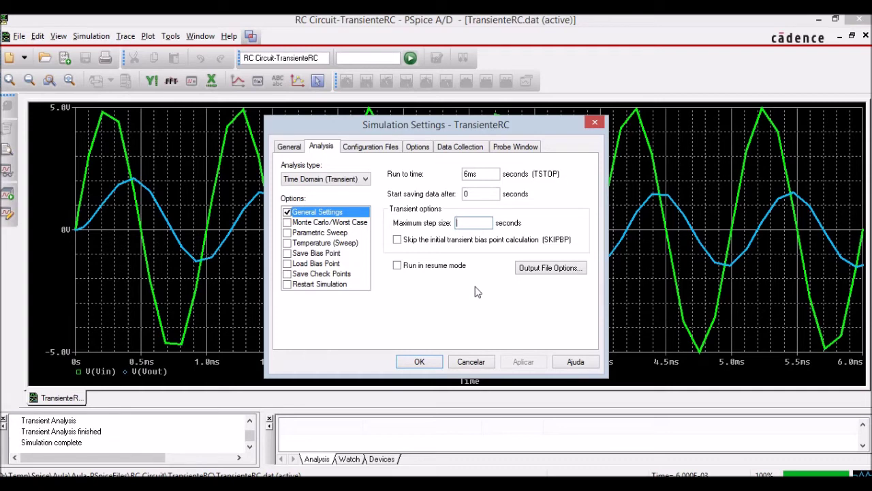
{"action": "type", "text": "10u"}
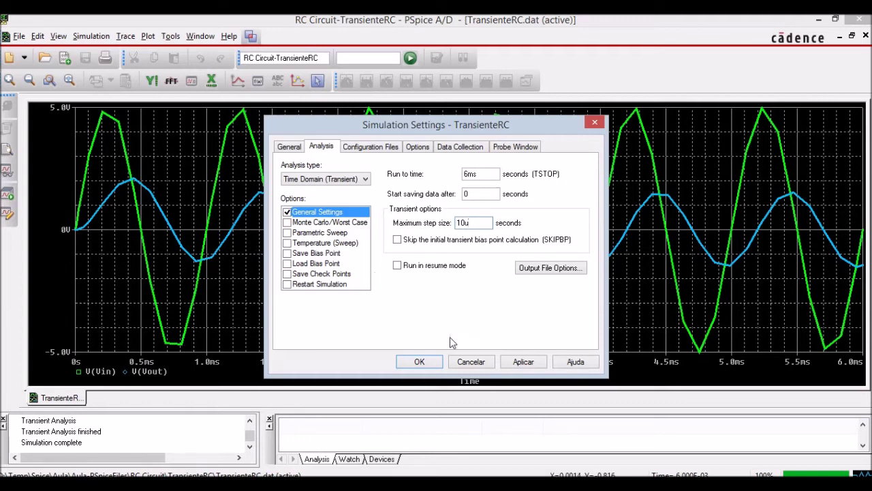
{"action": "left_click", "coordinate": [420, 362]}
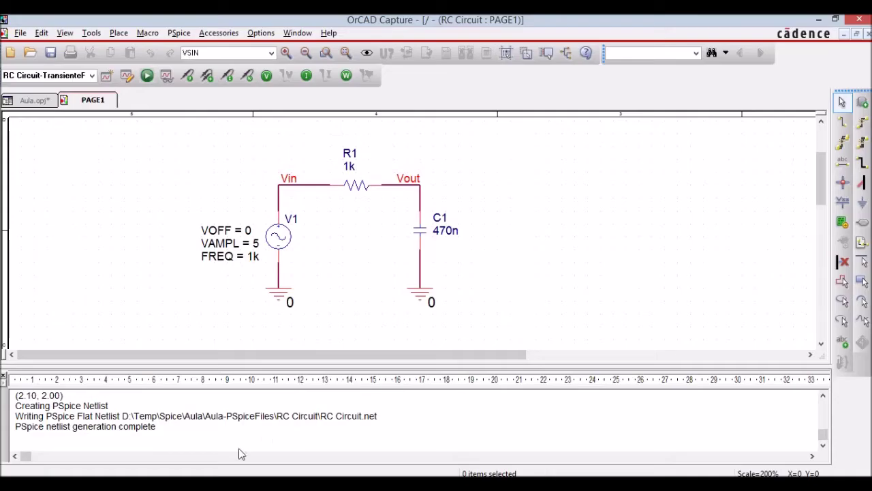
Rerun the transient simulation from OrCAD Capture and plot the V(Vin) trace in PSpice A/D
{"action": "left_click", "coordinate": [147, 76]}
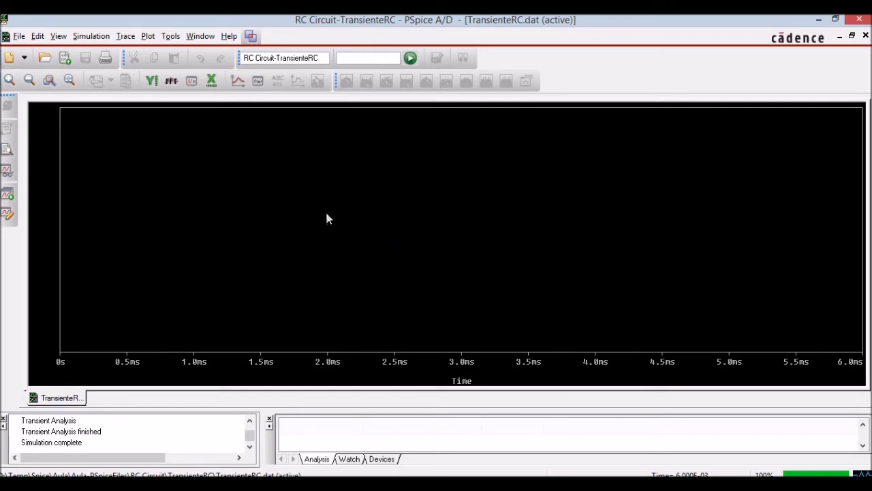
{"action": "left_click", "coordinate": [126, 36]}
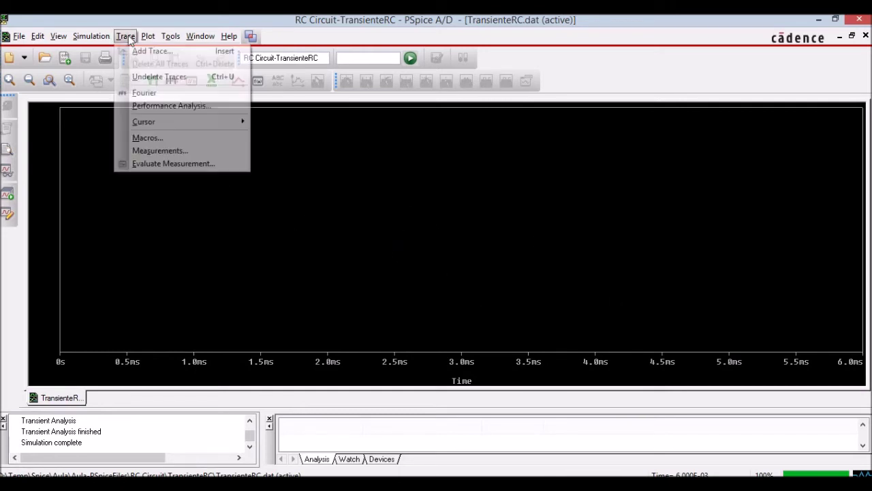
{"action": "left_click", "coordinate": [138, 52]}
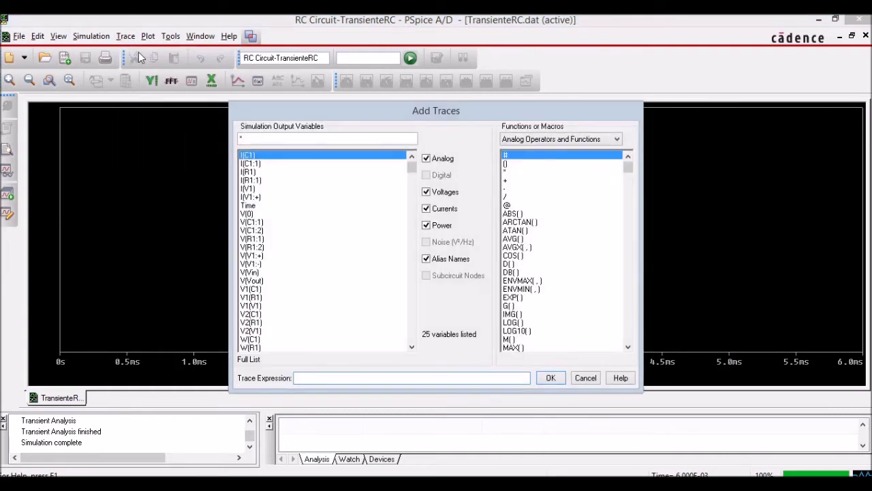
{"action": "left_click", "coordinate": [254, 272]}
{"action": "left_click", "coordinate": [550, 377]}
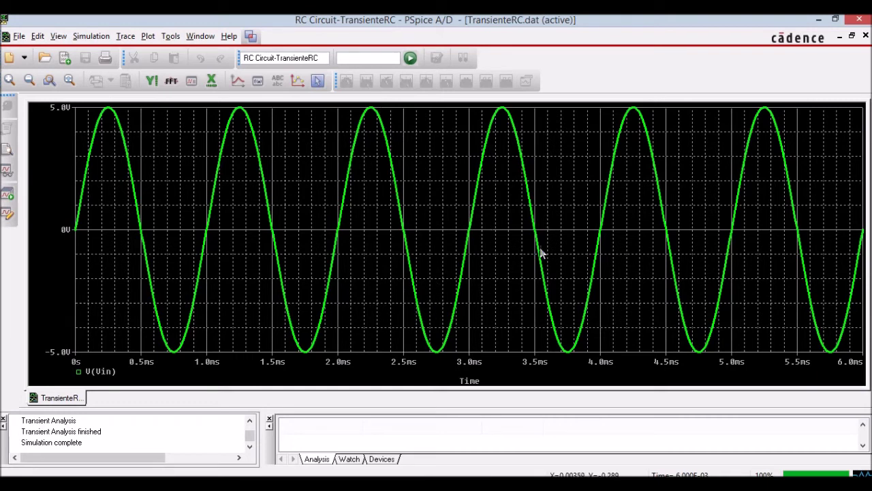
Add the V(Vout) trace to the plot of the rerun simulation
{"action": "left_click", "coordinate": [124, 37]}
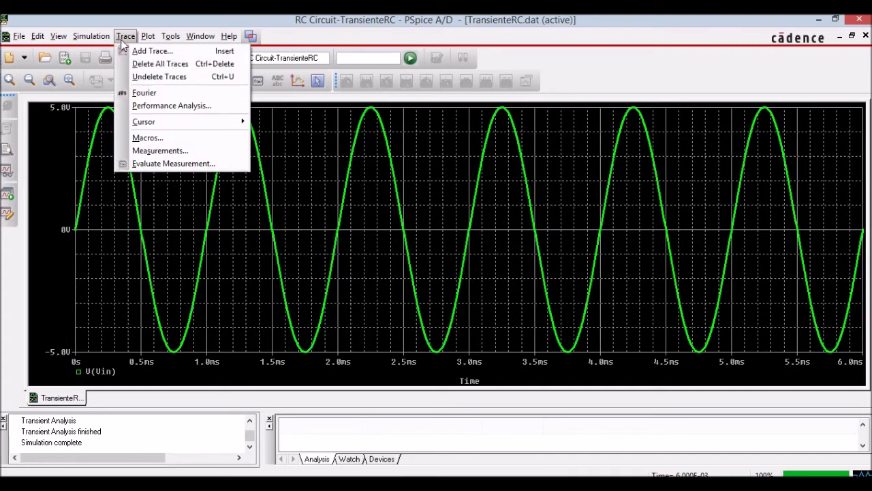
{"action": "left_click", "coordinate": [137, 52]}
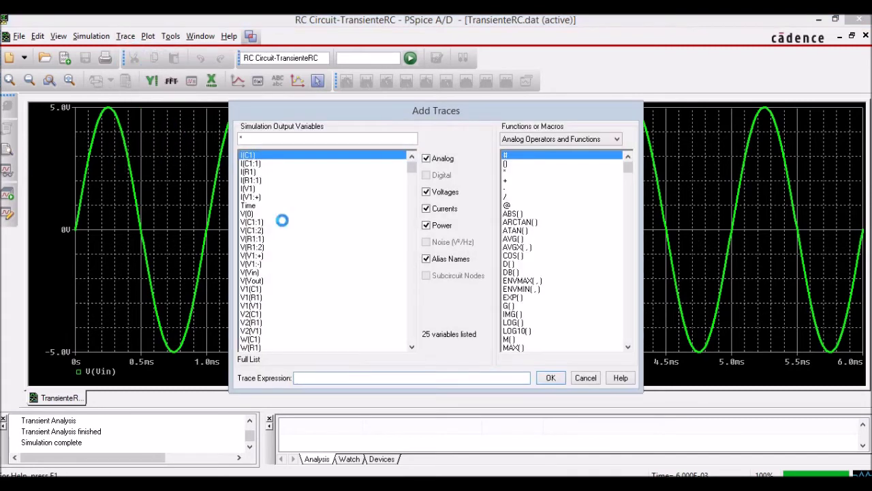
{"action": "left_click", "coordinate": [252, 280]}
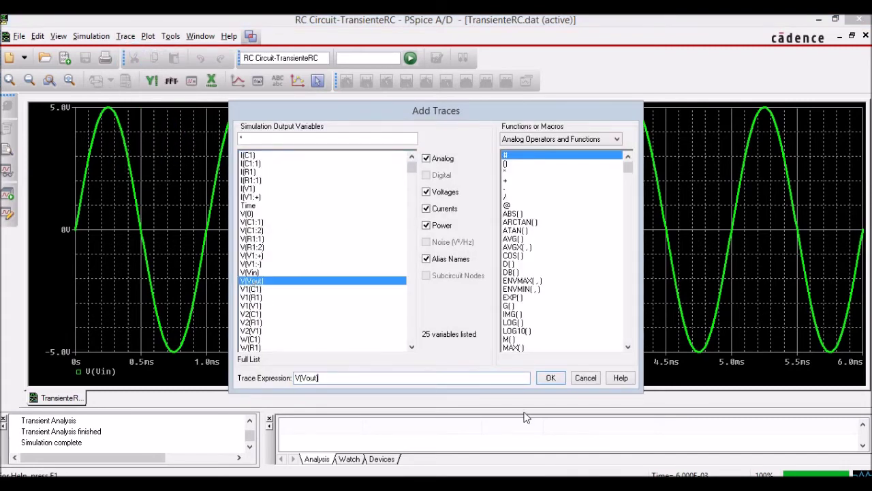
{"action": "left_click", "coordinate": [551, 378]}
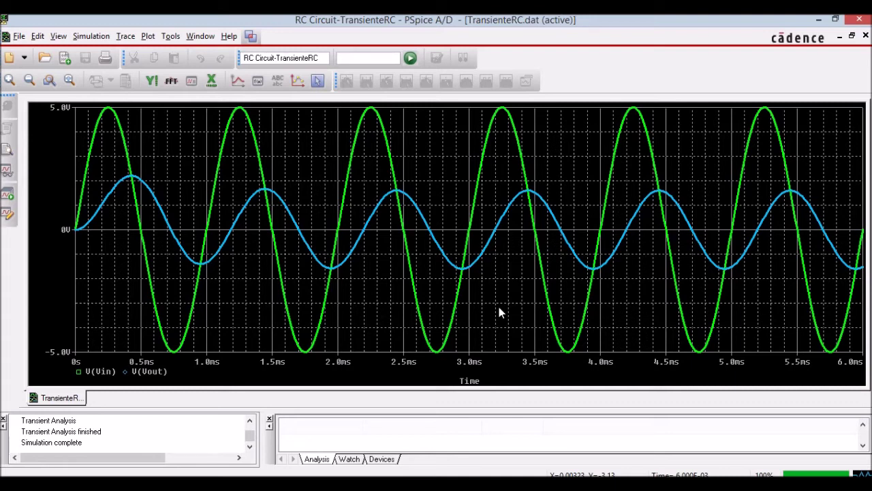
Delete all traces from the transient plot
{"action": "left_click", "coordinate": [126, 37]}
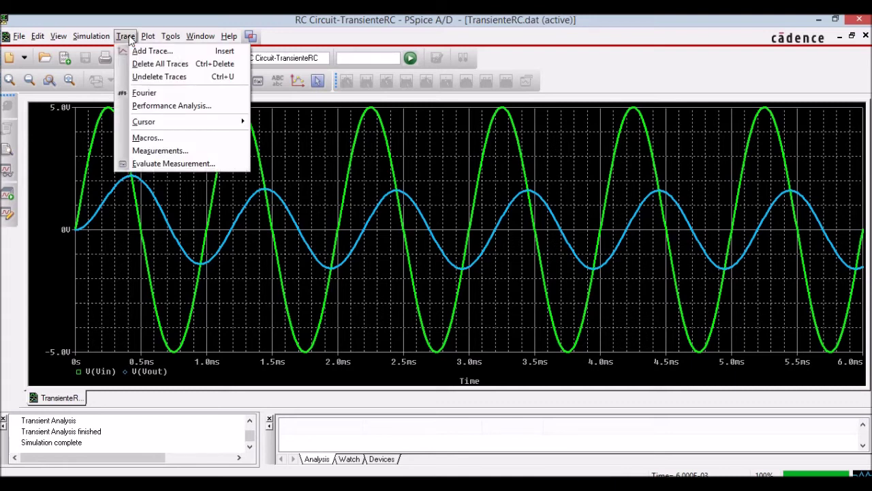
{"action": "left_click", "coordinate": [151, 28]}
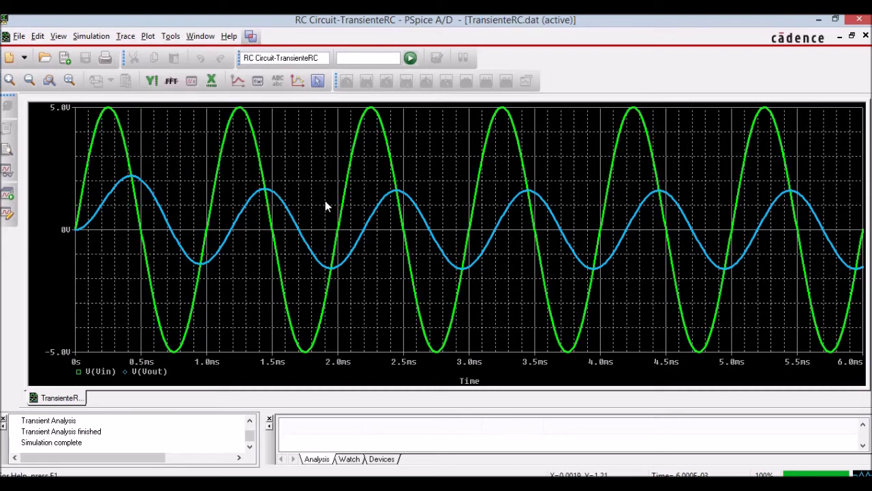
{"action": "left_click", "coordinate": [124, 36]}
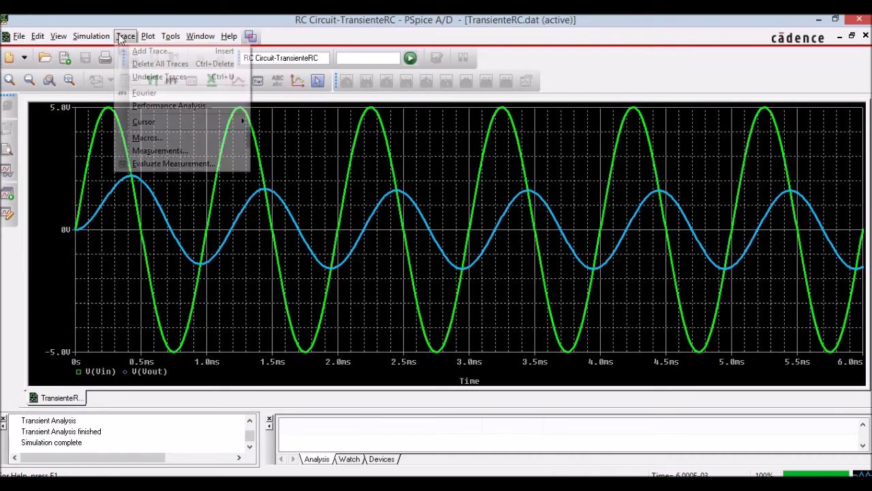
{"action": "left_click", "coordinate": [145, 65]}
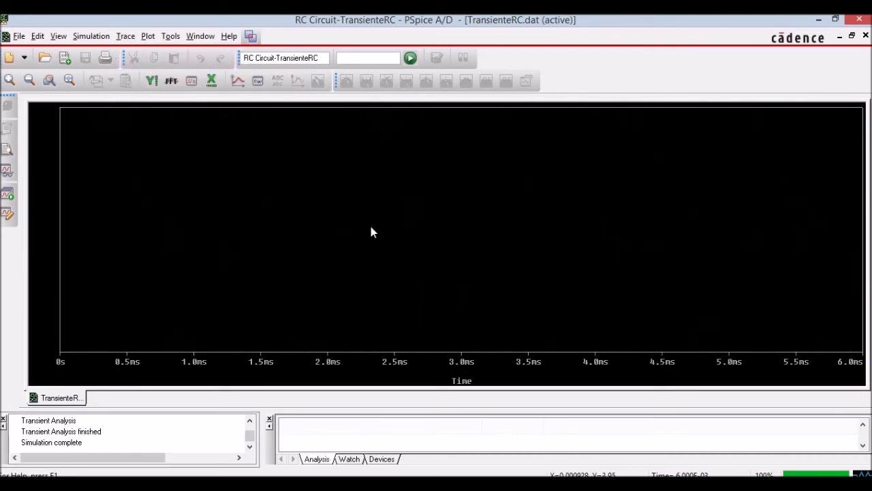
Switch to OrCAD Capture and place a voltage marker on the Vin wire between V1 and R1
{"action": "key", "text": "alt+Tab"}
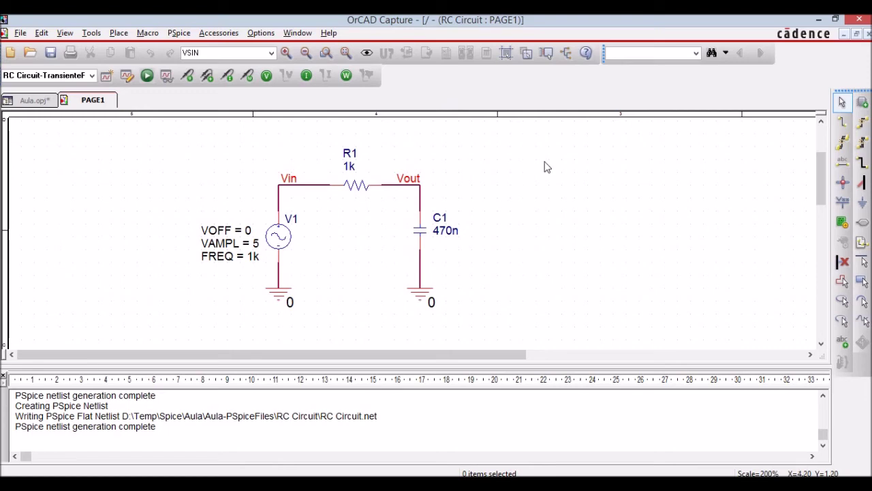
{"action": "left_click", "coordinate": [189, 77]}
{"action": "key", "text": "Escape"}
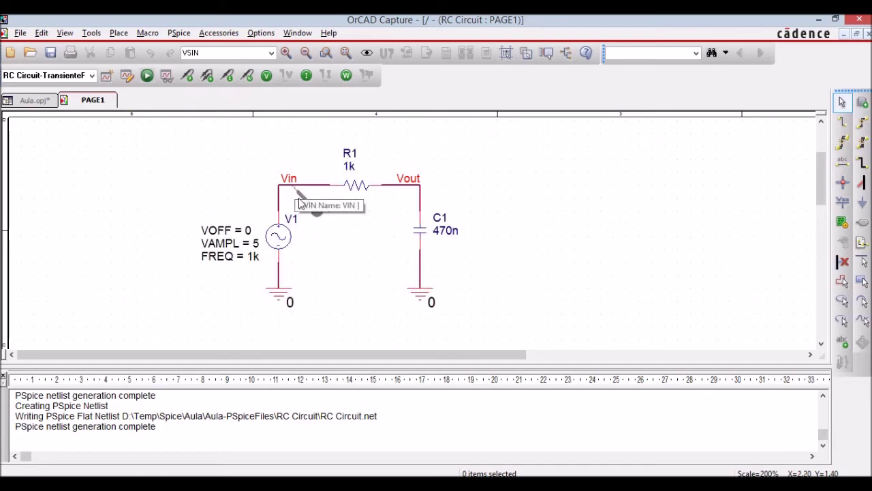
{"action": "left_click", "coordinate": [297, 194]}
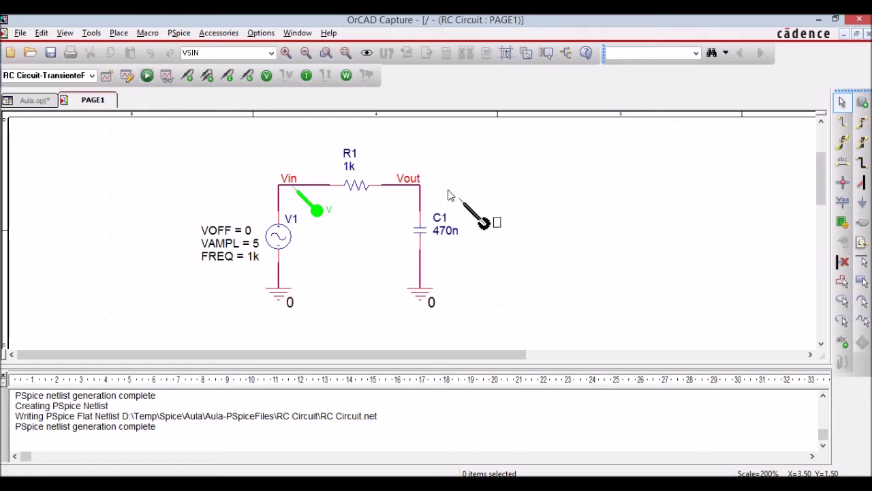
Place a voltage marker on the Vout node at the corner of the wire above C1
{"action": "left_click", "coordinate": [423, 189]}
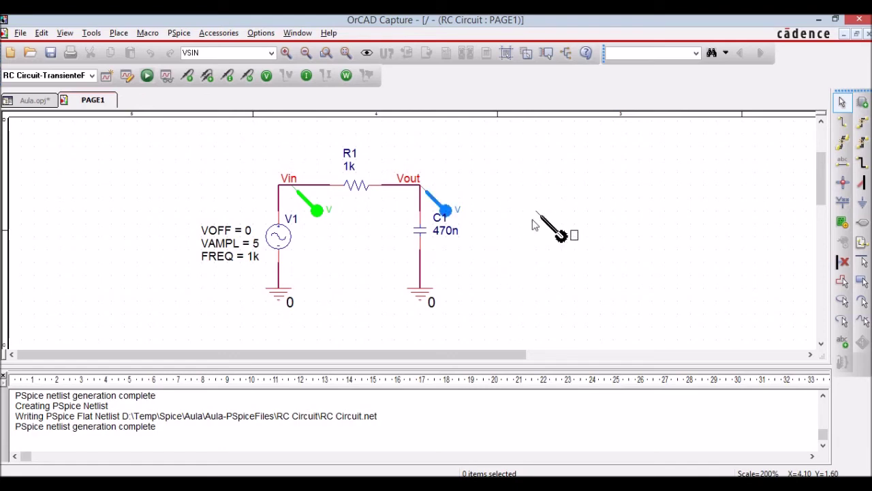
{"action": "key", "text": "Escape"}
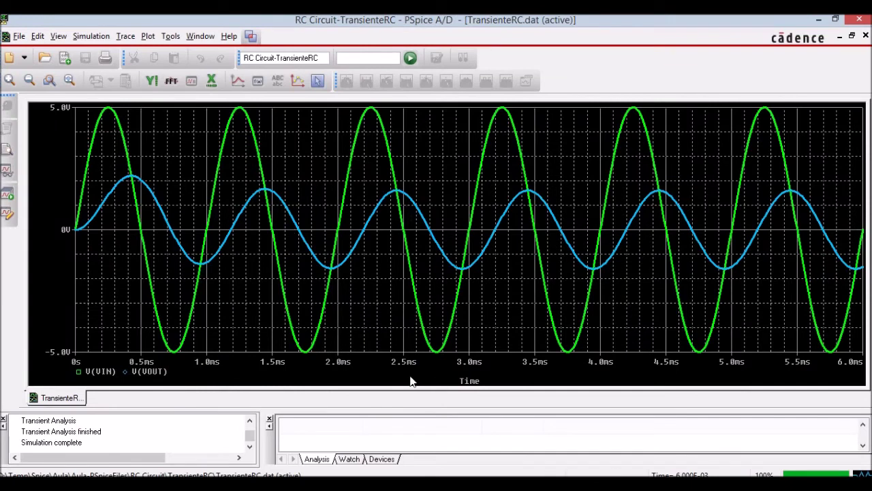
Close PSpice A/D and rerun the transient simulation from OrCAD Capture to plot both voltage markers
{"action": "left_click", "coordinate": [853, 24]}
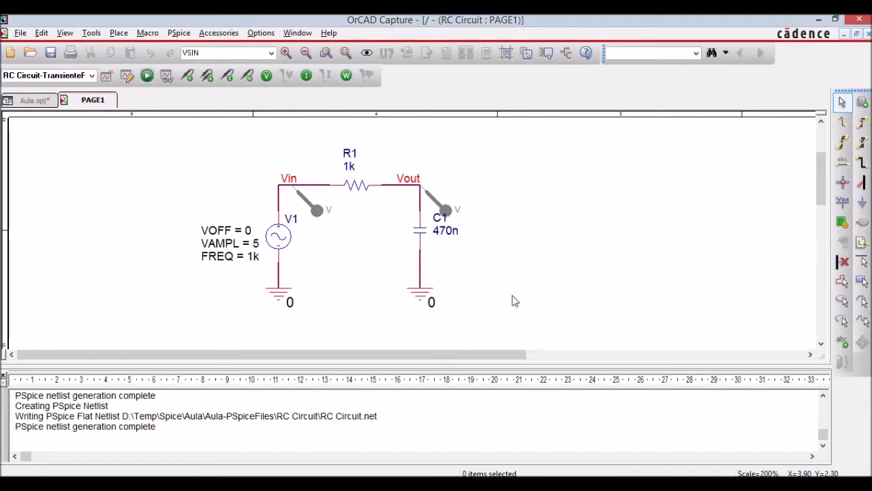
{"action": "left_click", "coordinate": [146, 76]}
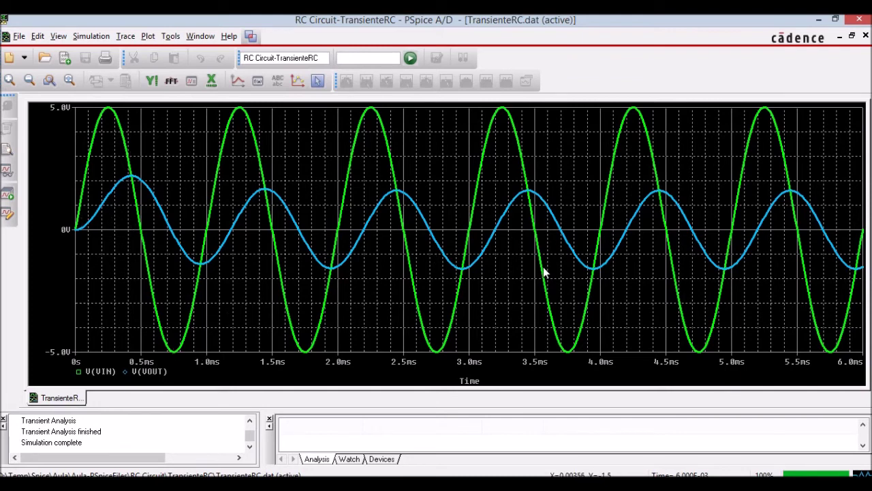
{"action": "left_click", "coordinate": [126, 36]}
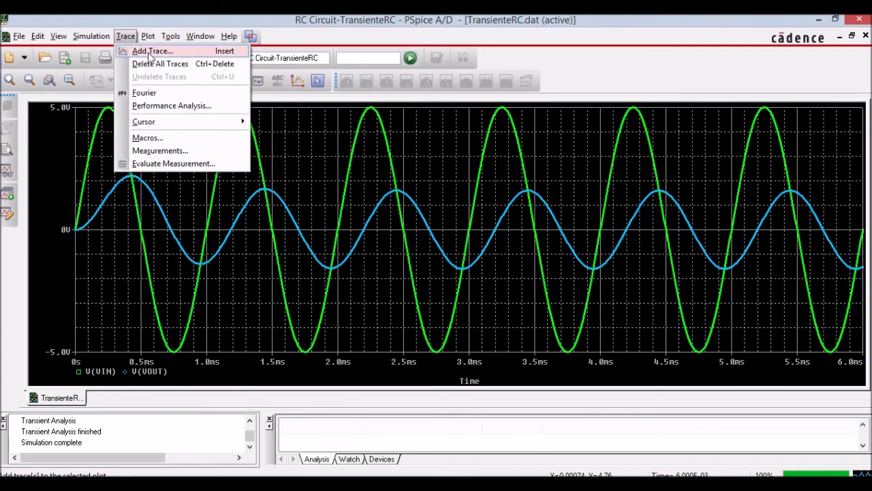
{"action": "left_click", "coordinate": [396, 329]}
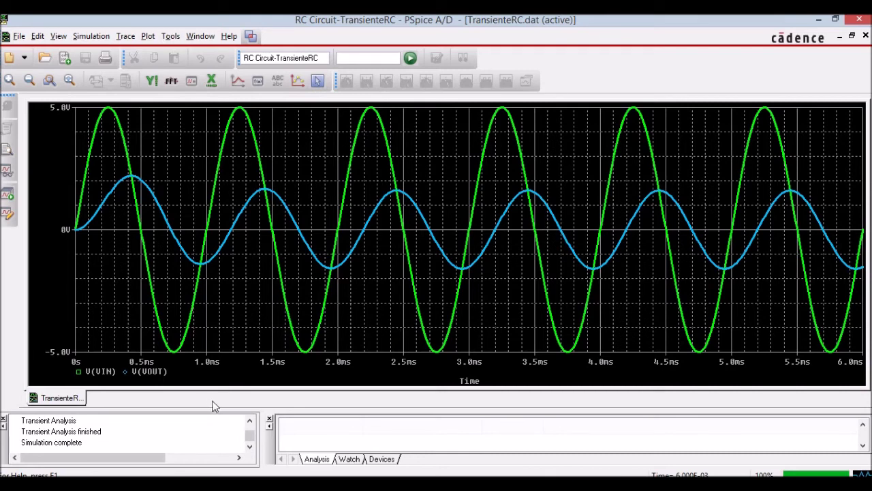
Switch to OrCAD Capture and delete the voltage markers on the Vin and Vout wires
{"action": "key", "text": "alt+Tab"}
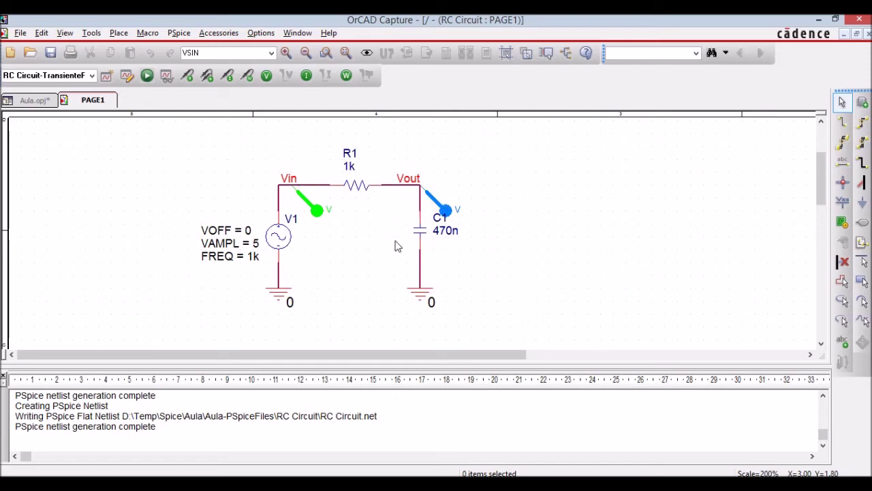
{"action": "left_click", "coordinate": [317, 212]}
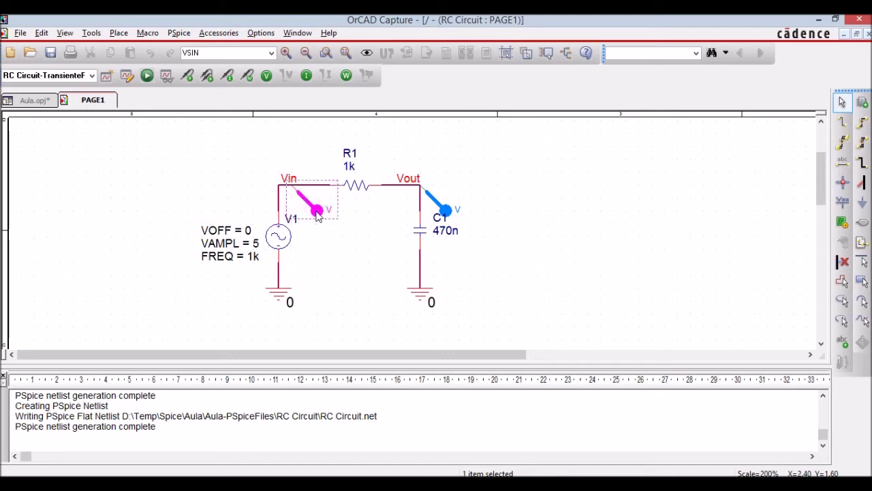
{"action": "key", "text": "Delete"}
{"action": "left_click", "coordinate": [440, 209]}
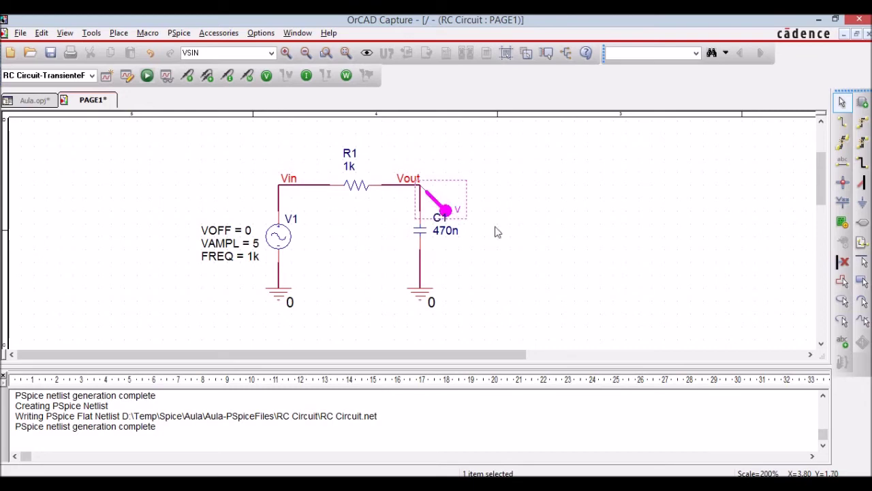
{"action": "key", "text": "Delete"}
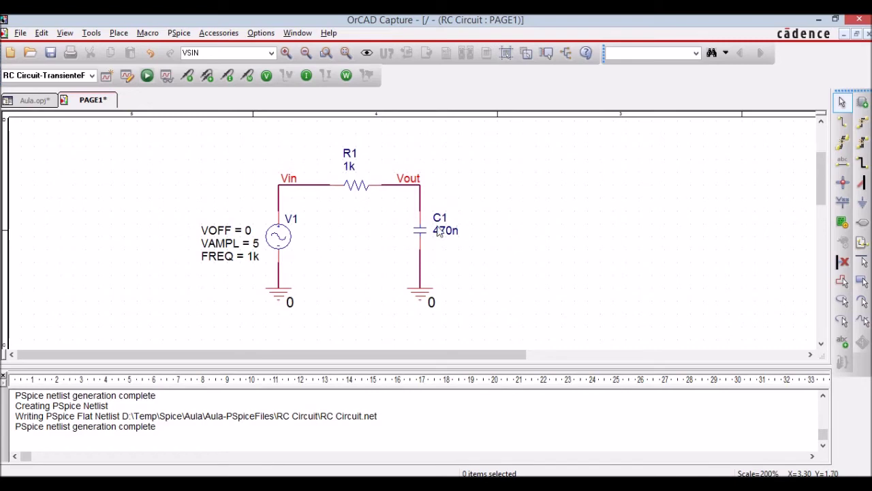
Place differential voltage markers with the positive one on the Vin wire and the negative one on the Vout node above C1
{"action": "left_click", "coordinate": [208, 77]}
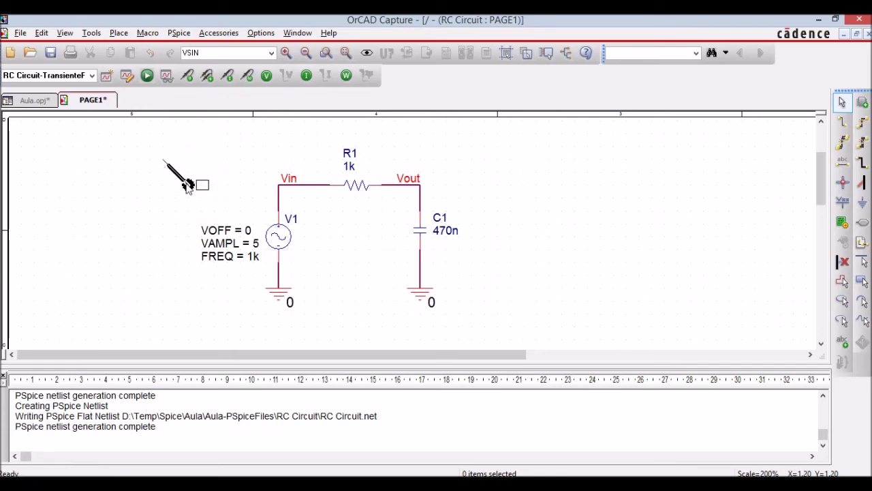
{"action": "key", "text": "Escape"}
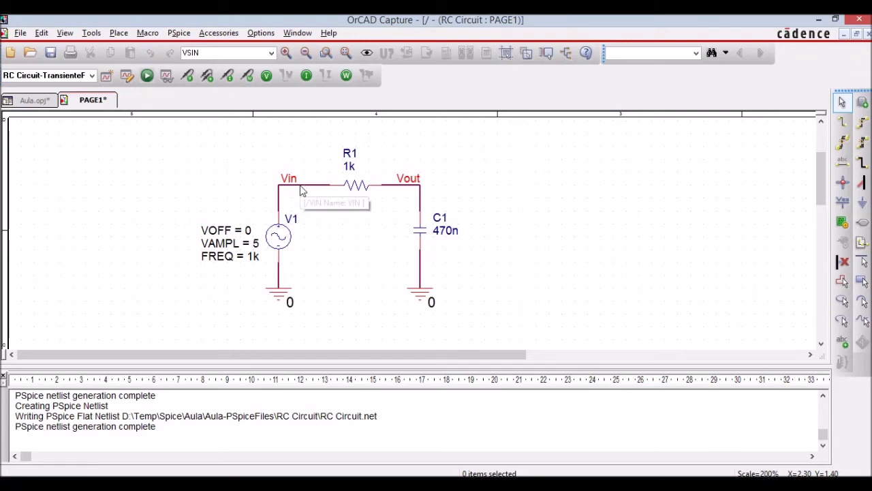
{"action": "left_click", "coordinate": [305, 190]}
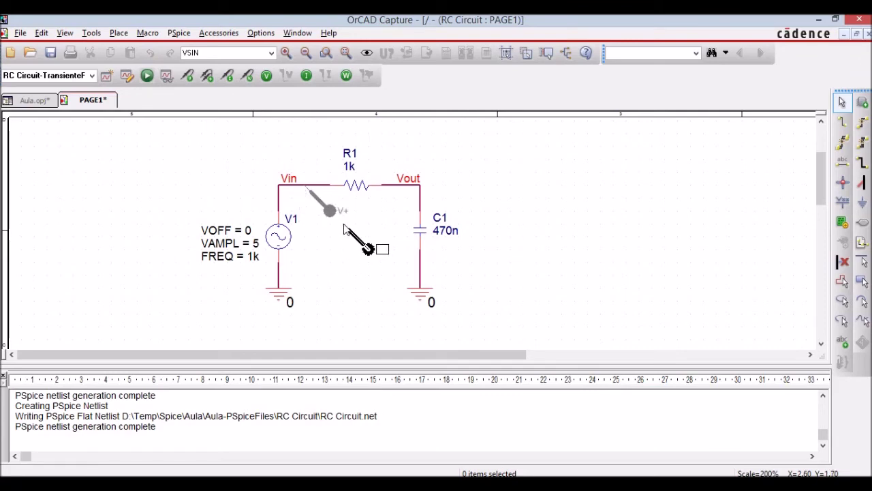
{"action": "key", "text": "Escape"}
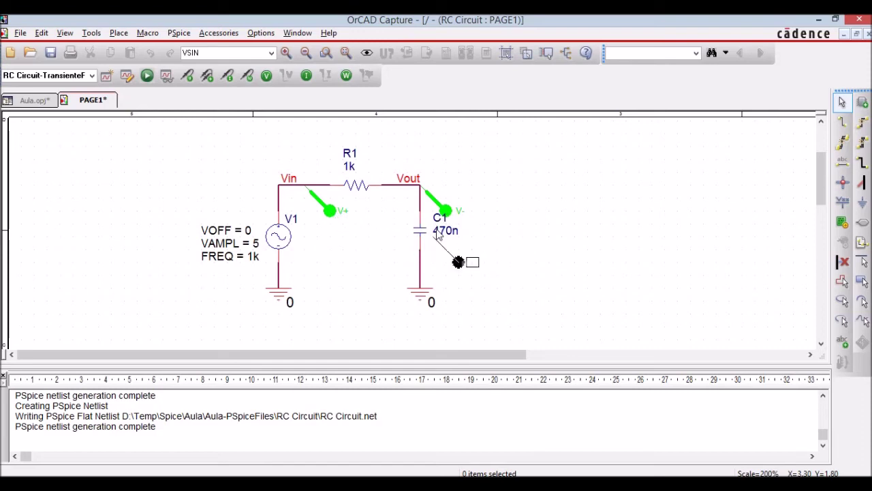
{"action": "key", "text": "Escape"}
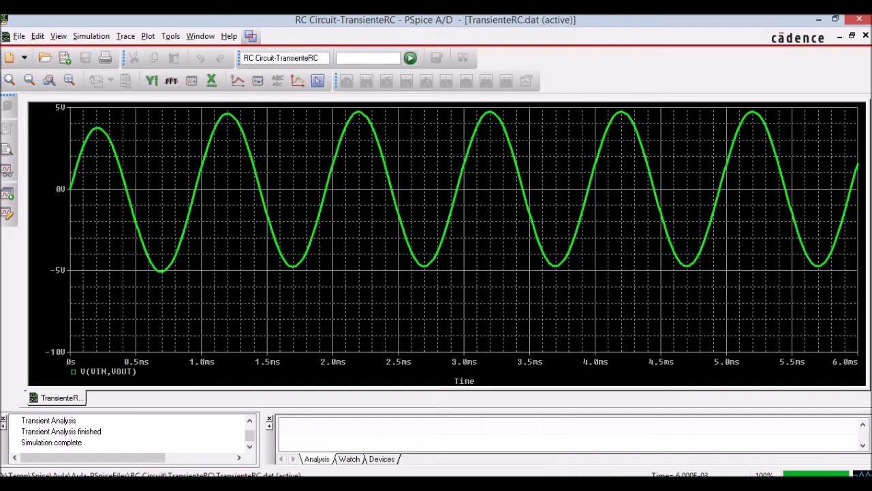
Switch to OrCAD Capture and add a voltage marker on the Vout wire between R1 and C1
{"action": "left_click", "coordinate": [228, 485]}
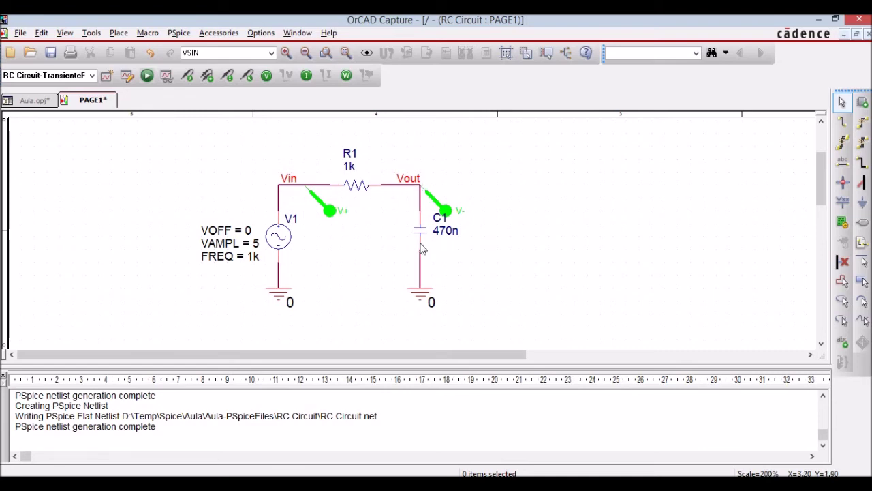
{"action": "left_click", "coordinate": [187, 74]}
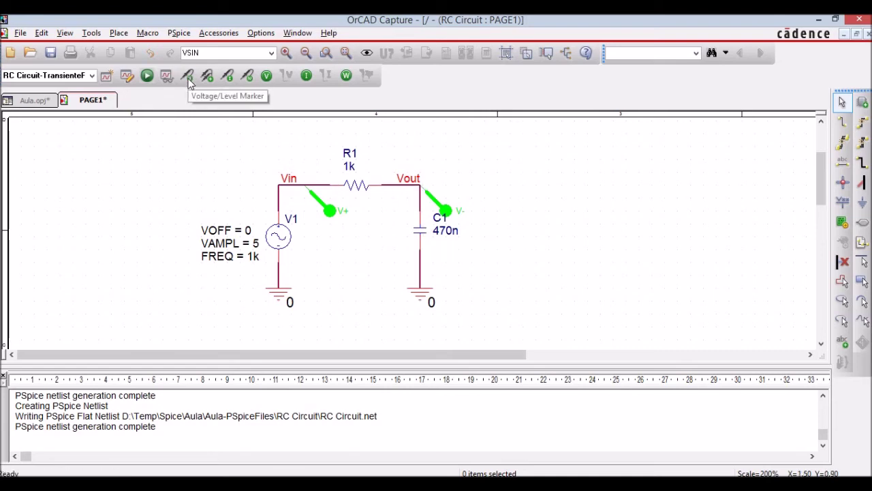
{"action": "key", "text": "Escape"}
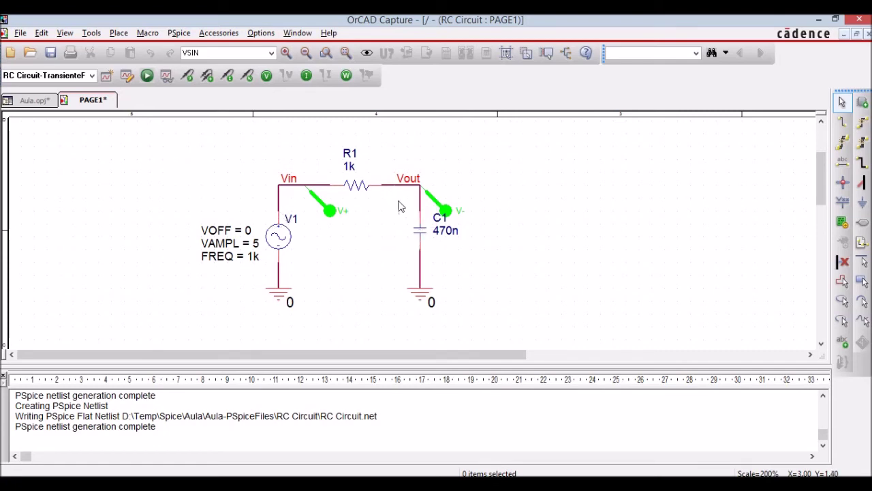
{"action": "left_click", "coordinate": [400, 186]}
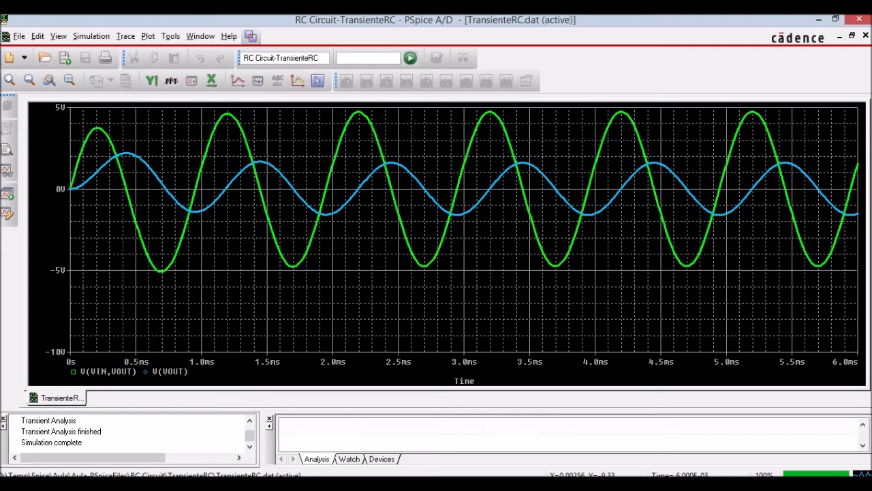
Return to OrCAD Capture and delete the differential marker pair and the Vout voltage marker
{"action": "key", "text": "alt+Tab"}
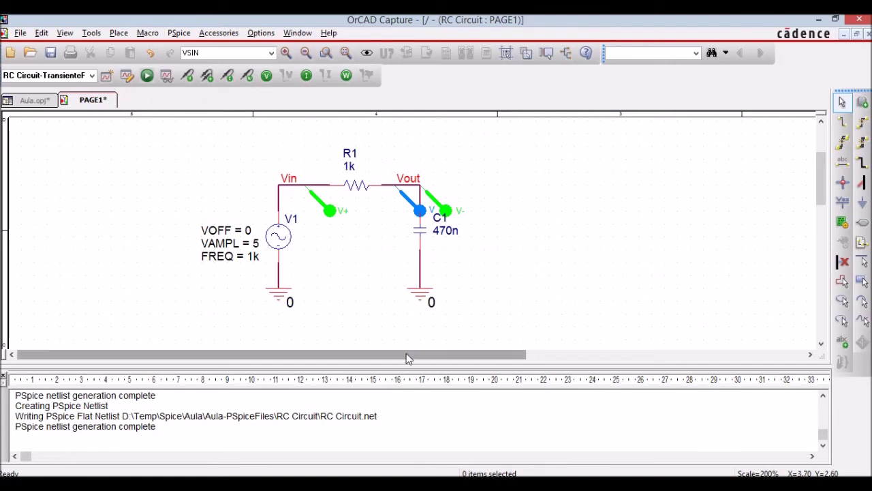
{"action": "left_click", "coordinate": [331, 213]}
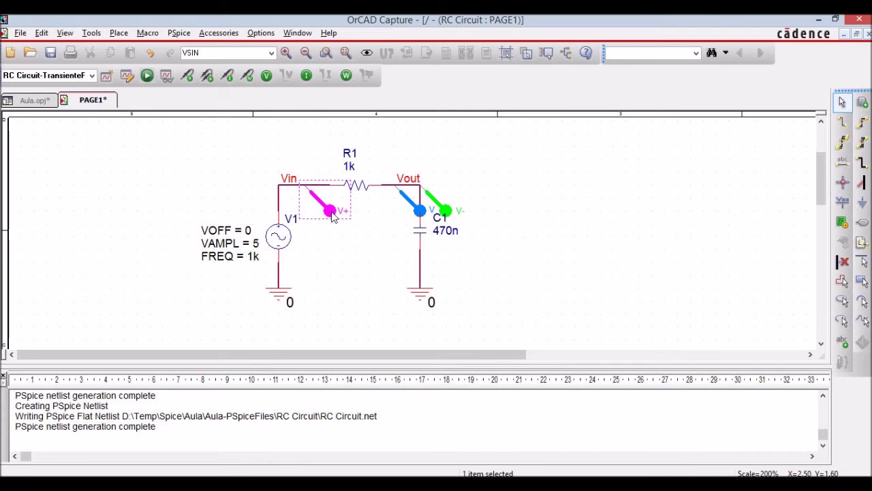
{"action": "key", "text": "Delete"}
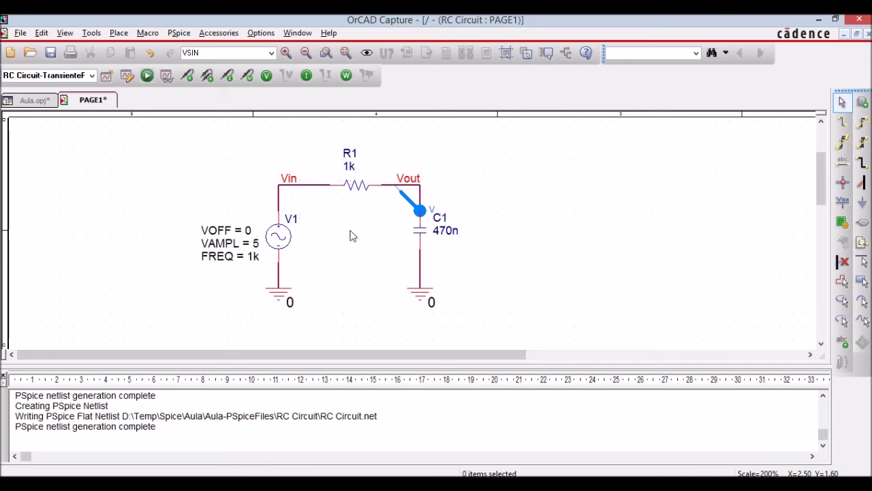
{"action": "left_click", "coordinate": [409, 201]}
{"action": "key", "text": "Delete"}
Place current markers on both pins of R1, one on the Vin side and one on the Vout side
{"action": "left_click", "coordinate": [229, 79]}
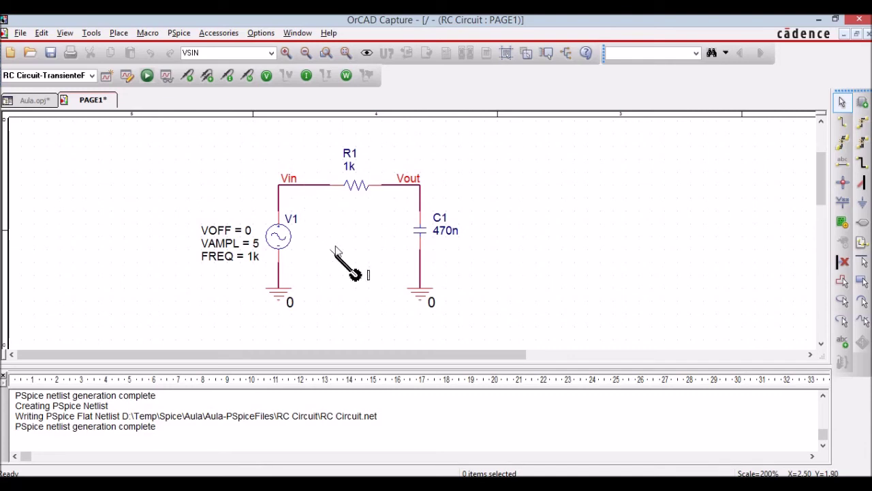
{"action": "left_click", "coordinate": [332, 191]}
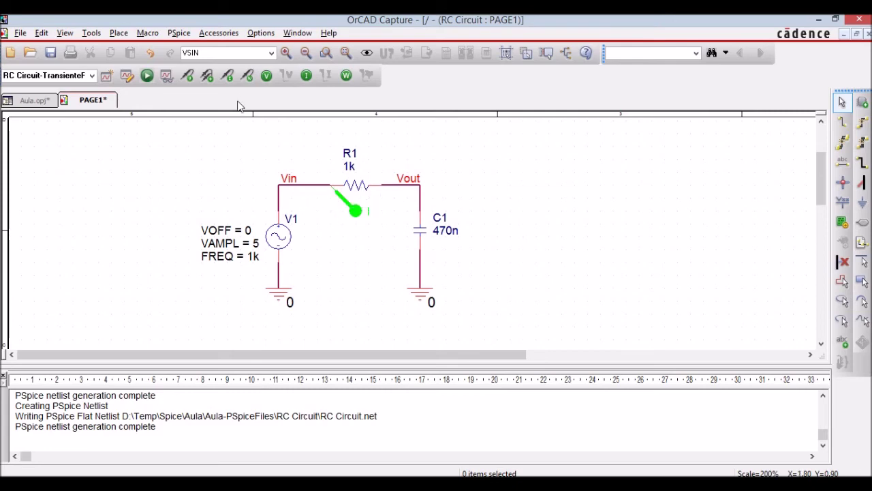
{"action": "left_click", "coordinate": [228, 76]}
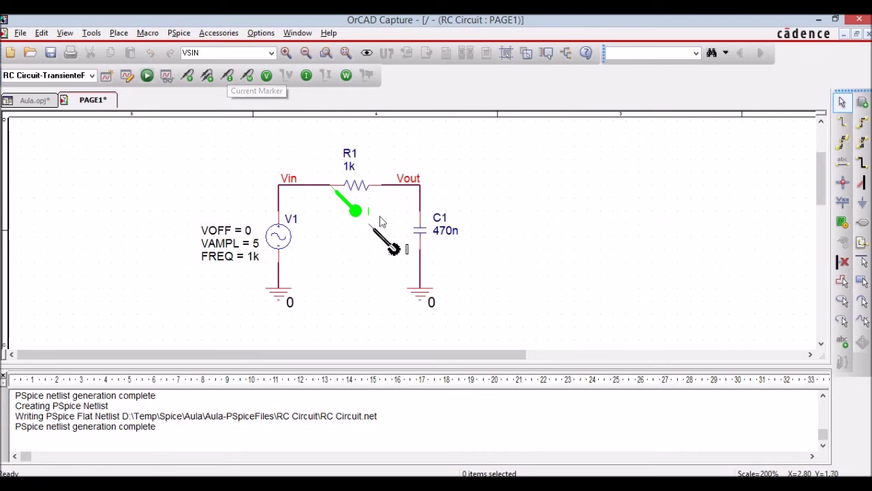
{"action": "key", "text": "Escape"}
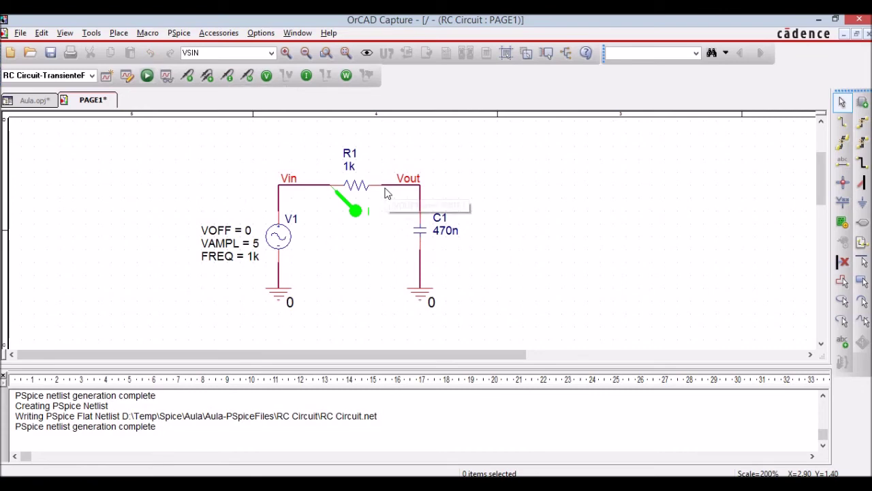
{"action": "left_click", "coordinate": [386, 193]}
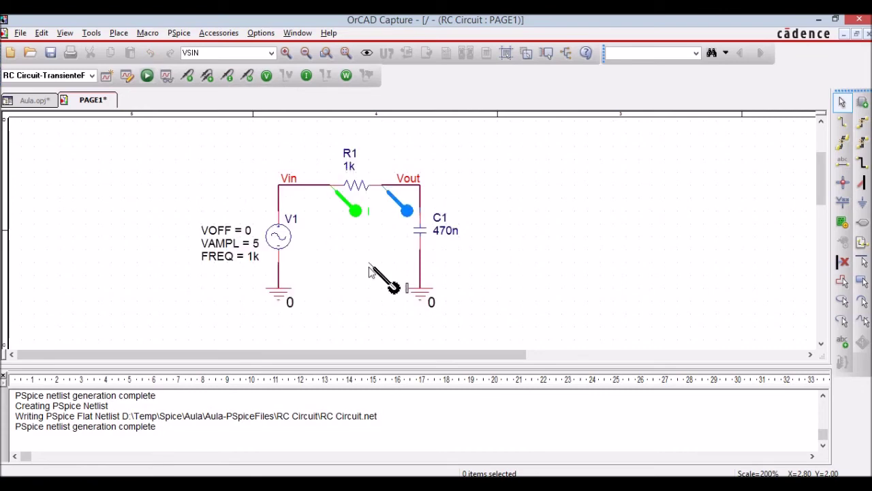
{"action": "key", "text": "Escape"}
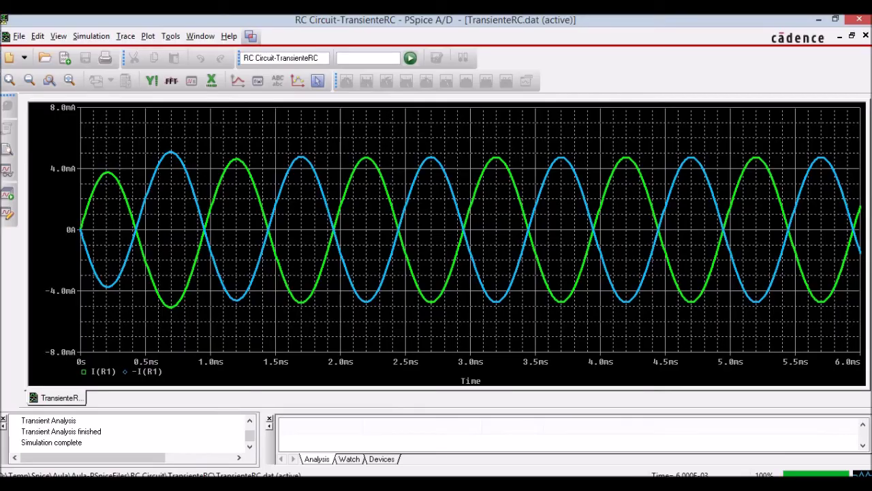
Switch back to OrCAD Capture and delete both current markers from R1
{"action": "left_click", "coordinate": [238, 485]}
{"action": "key", "text": "alt+Tab"}
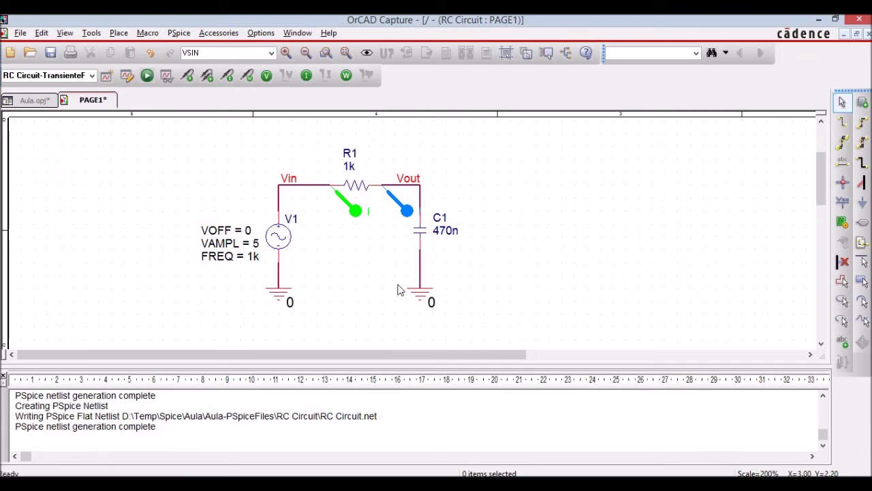
{"action": "left_click", "coordinate": [355, 211]}
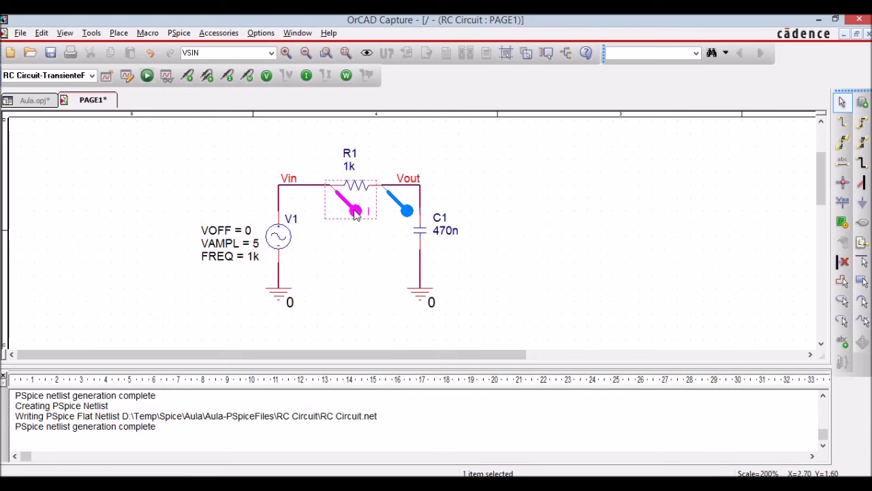
{"action": "key", "text": "Delete"}
{"action": "left_click", "coordinate": [402, 210]}
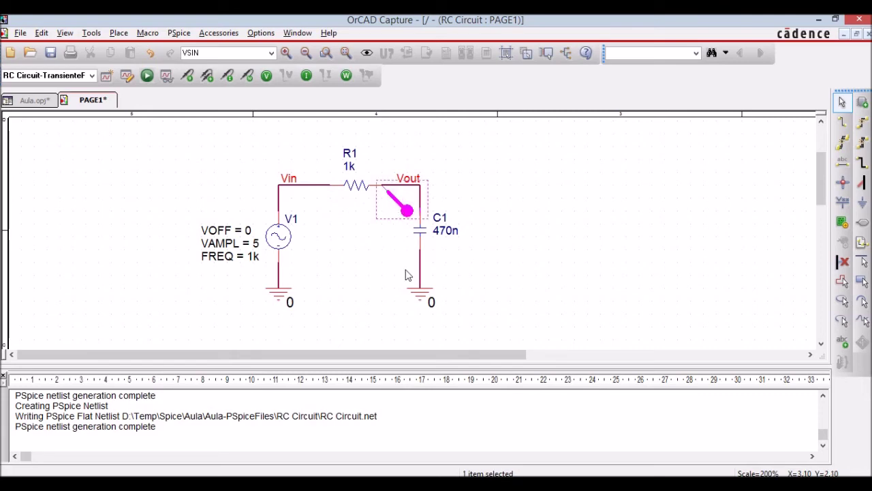
{"action": "key", "text": "Delete"}
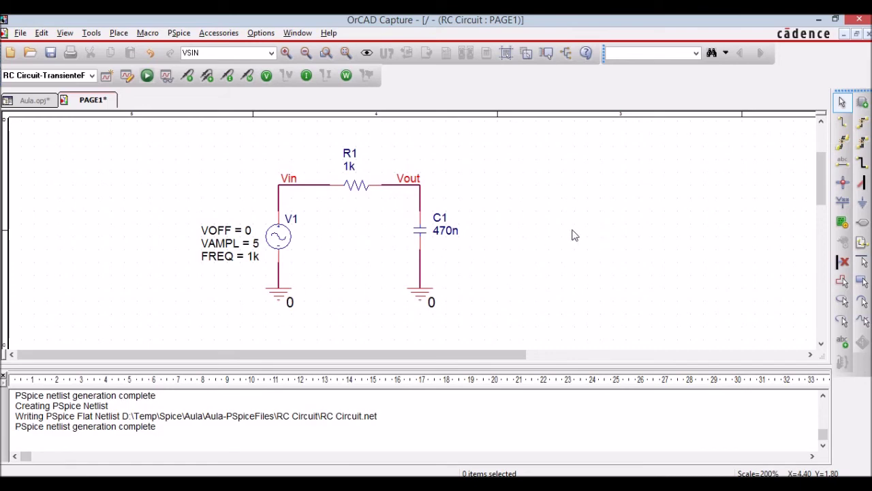
Place voltage markers on the Vin wire and on the Vout node above C1
{"action": "left_click", "coordinate": [189, 76]}
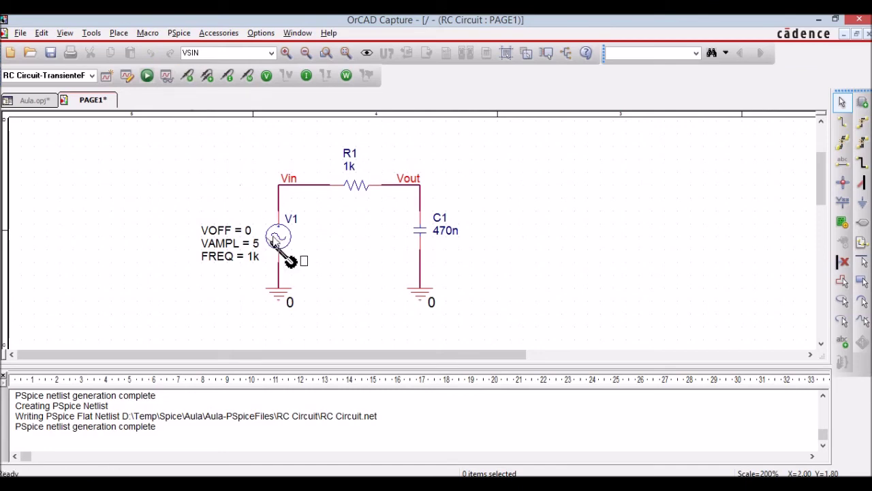
{"action": "left_click", "coordinate": [295, 188]}
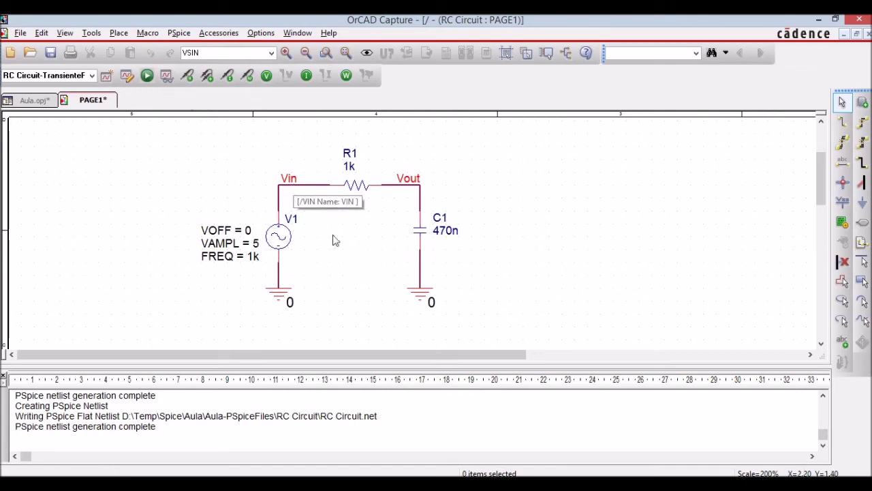
{"action": "left_click", "coordinate": [422, 188]}
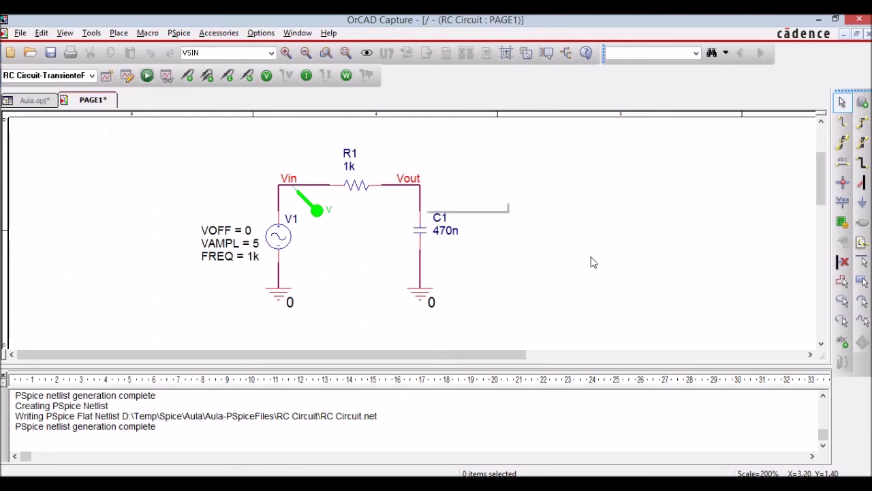
Return to OrCAD Capture, set the TransienteRC profile to start saving data after 2ms, and run the simulation again
{"action": "key", "text": "Escape"}
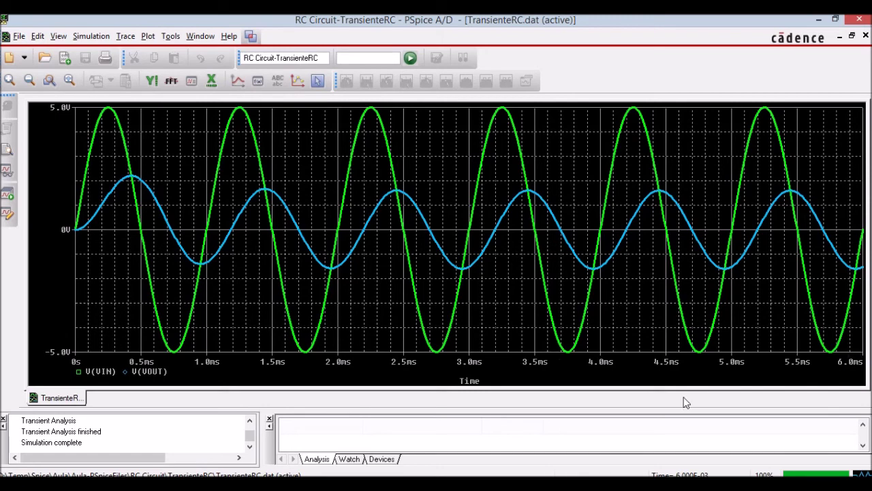
{"action": "left_click", "coordinate": [203, 483]}
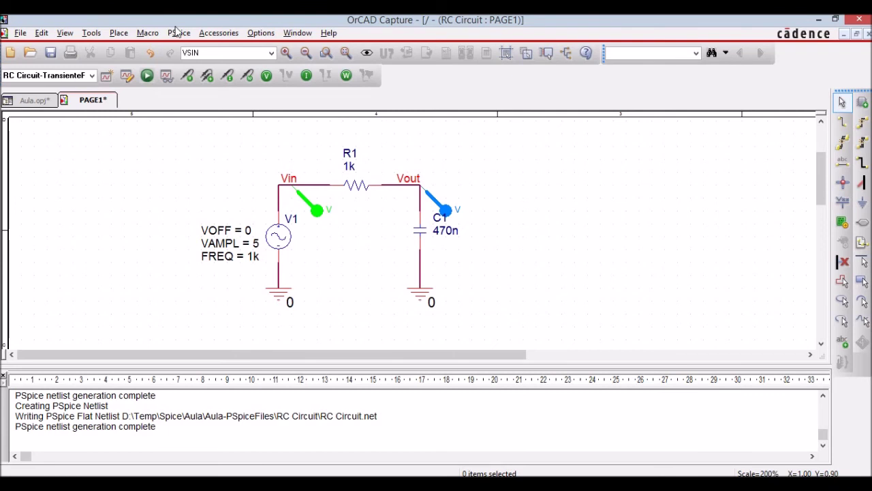
{"action": "left_click", "coordinate": [178, 34]}
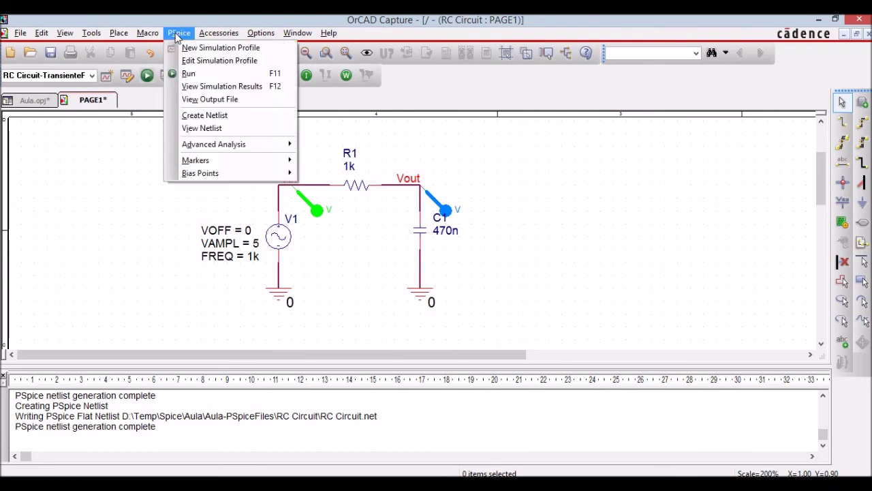
{"action": "left_click", "coordinate": [212, 61]}
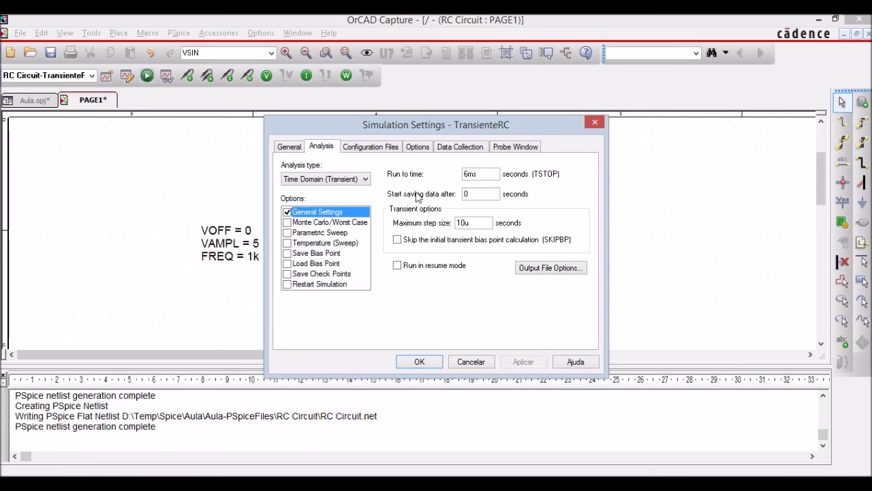
{"action": "double_click", "coordinate": [471, 195]}
{"action": "type", "text": "2ms"}
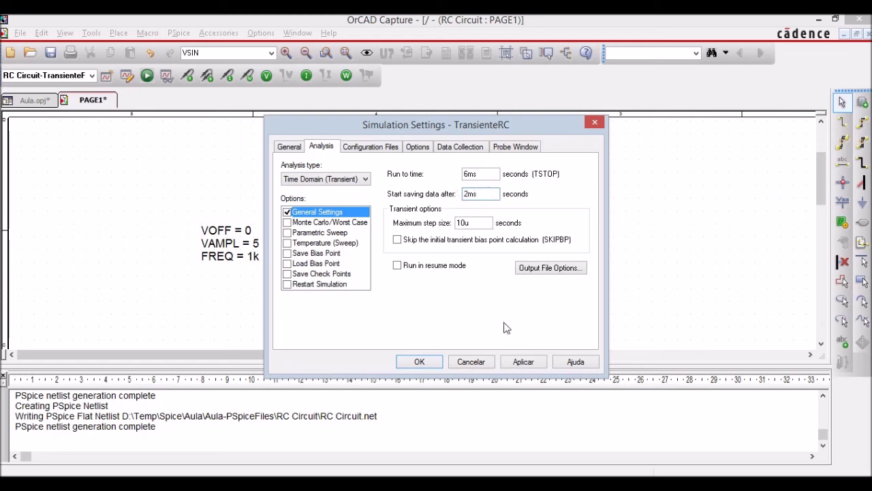
{"action": "left_click", "coordinate": [418, 362]}
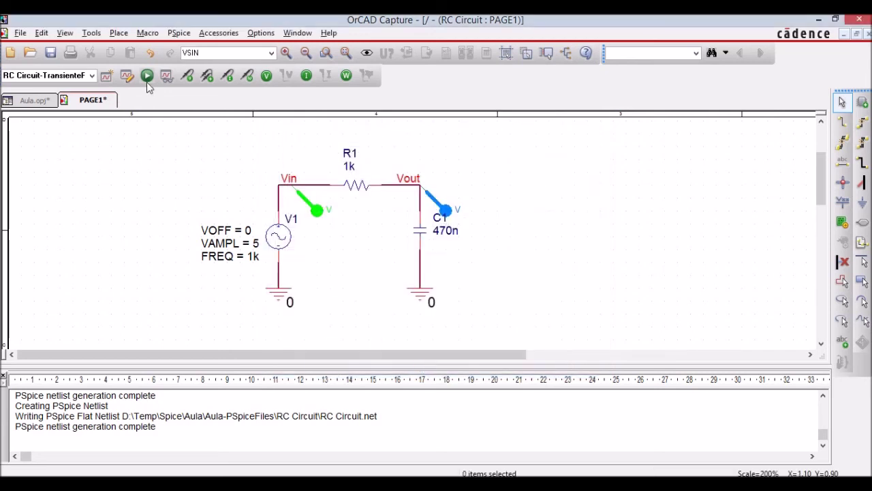
{"action": "left_click", "coordinate": [147, 75]}
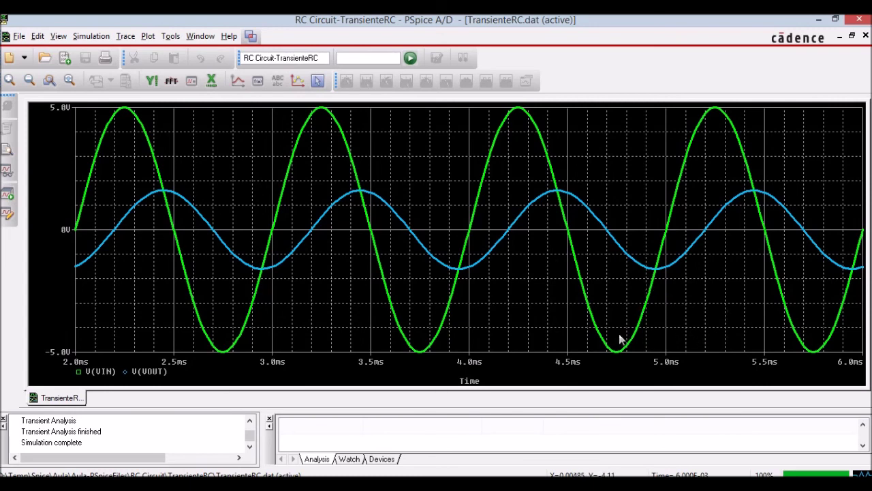
Switch to OrCAD Capture to review the TransienteRC transient analysis settings, and go back to the waveforms in PSpice A/D
{"action": "key", "text": "alt+Tab"}
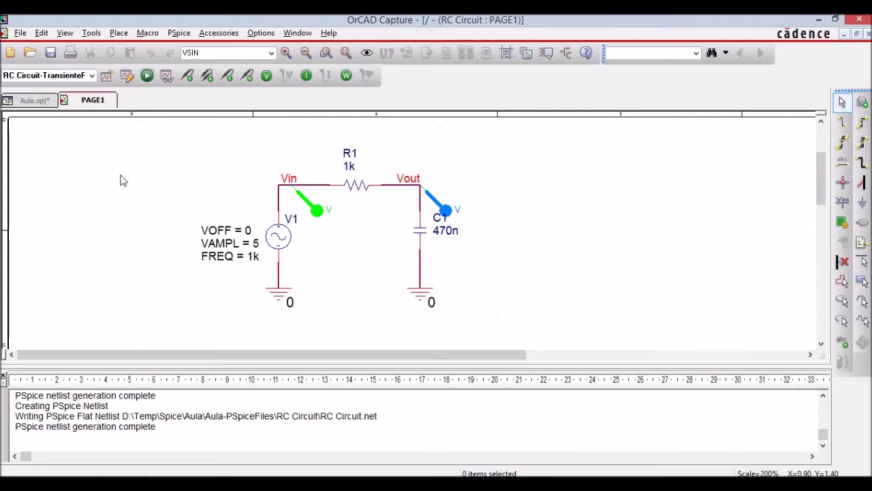
{"action": "left_click", "coordinate": [127, 77]}
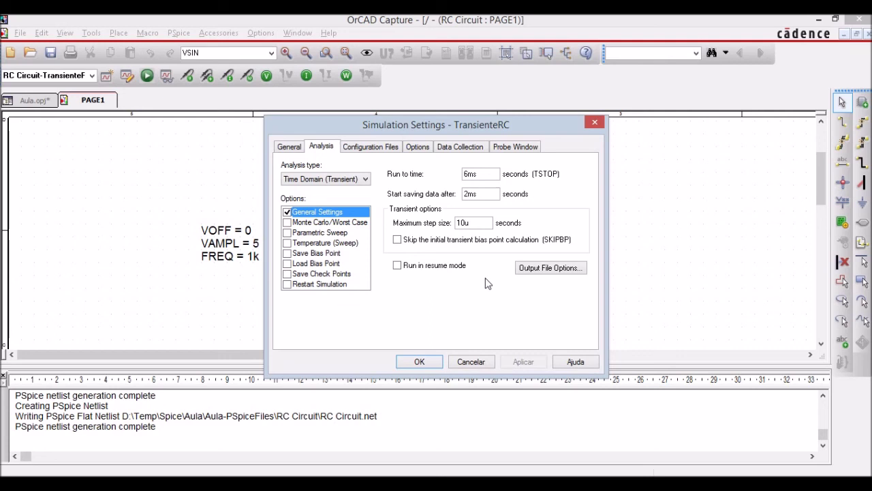
{"action": "left_click", "coordinate": [471, 361]}
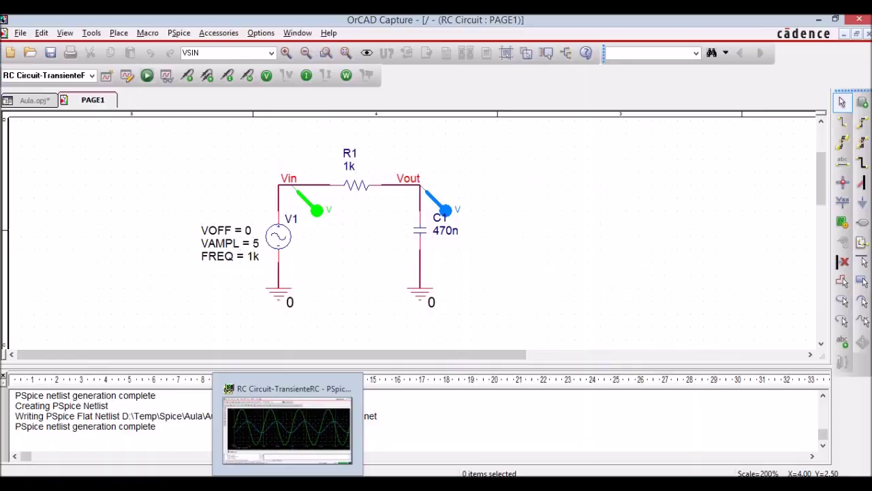
{"action": "left_click", "coordinate": [302, 487]}
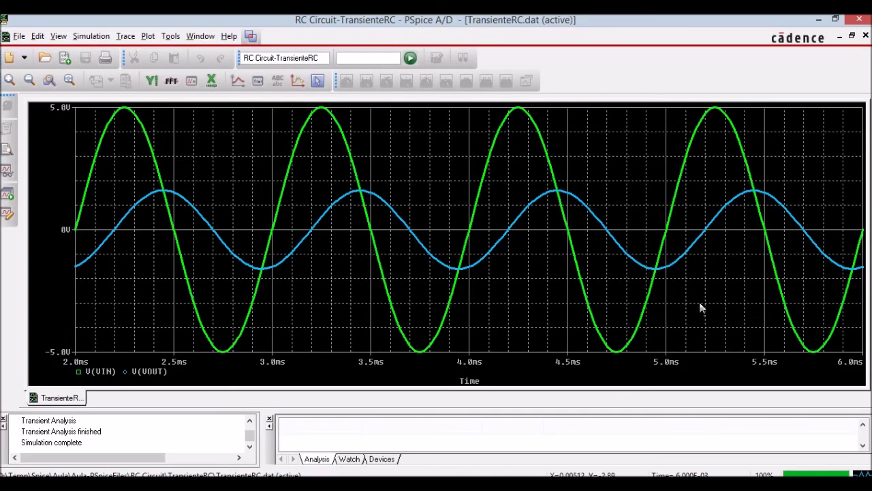